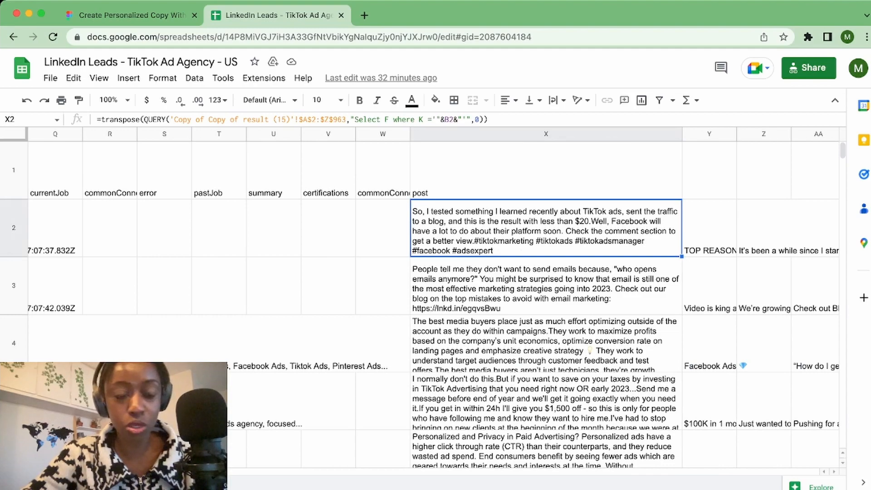
Review the lead data in the spreadsheet, from the empty icebreaker line column across to the post columns
scroll(433, 297, "left", 15)
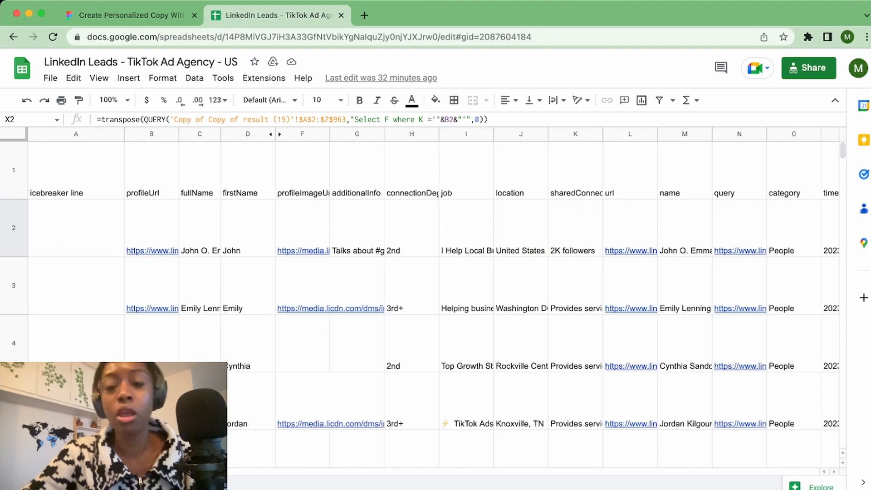
mouse_move(303, 248)
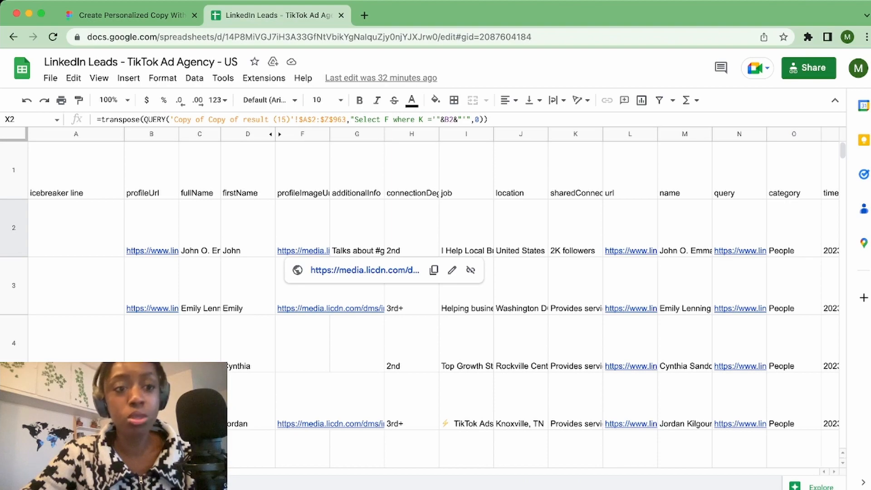
scroll(433, 297, "right", 15)
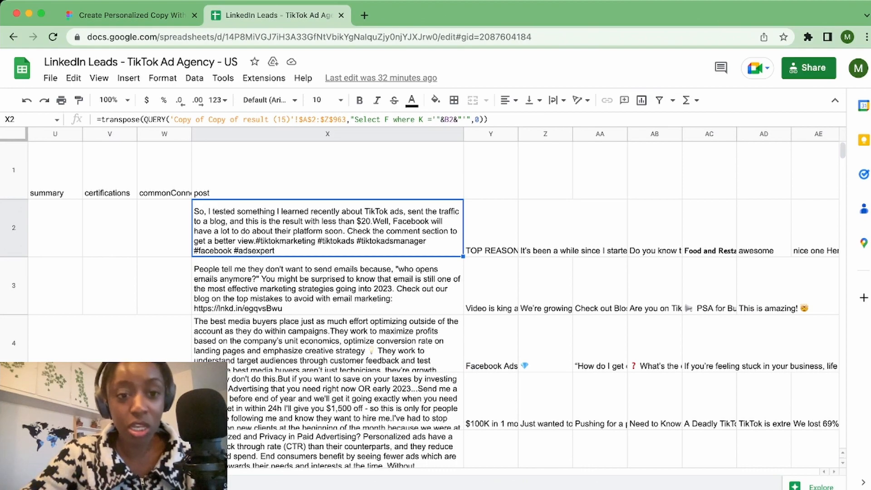
scroll(433, 297, "left", 15)
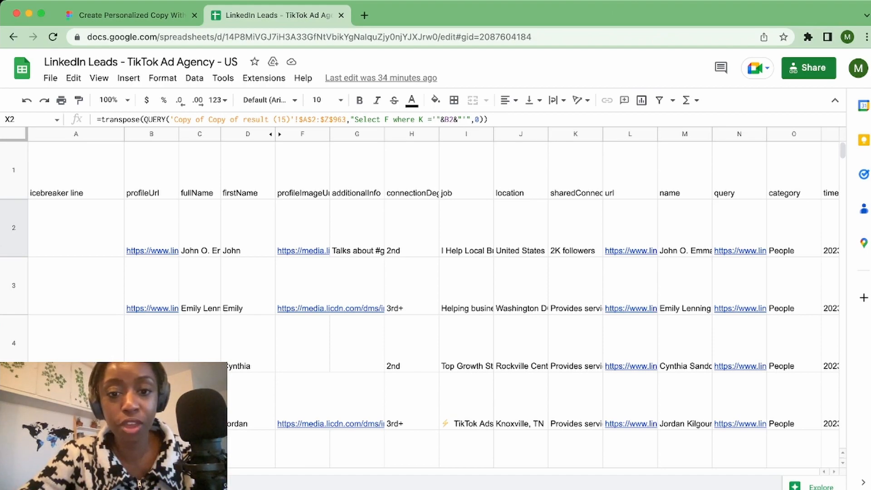
scroll(436, 299, "right", 15)
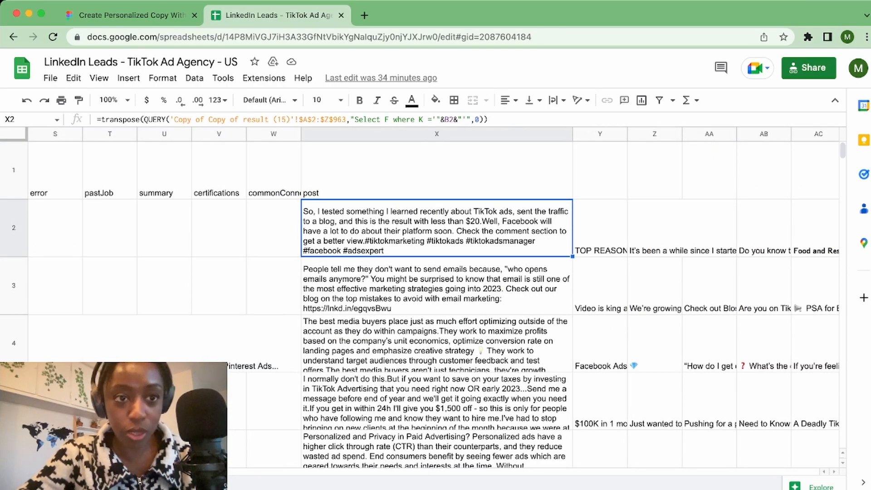
scroll(435, 300, "right", 2)
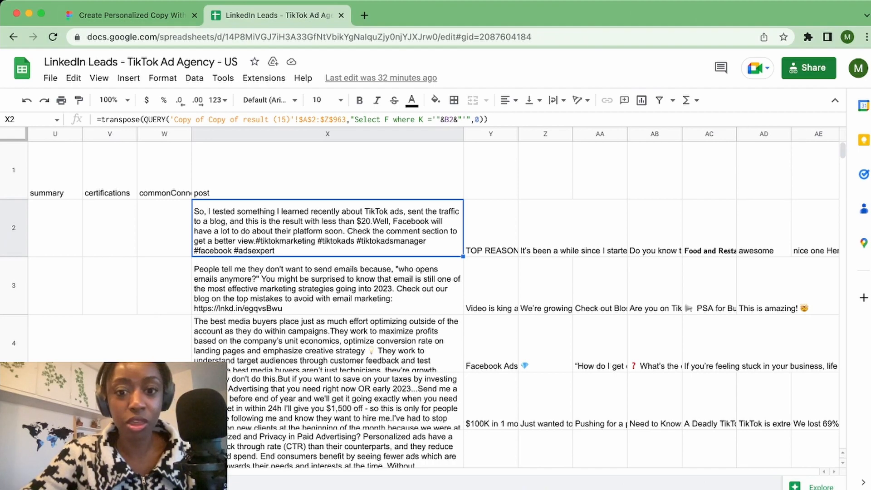
Switch to the FigJam workflow and move the white cover rectangle off the ChatGPT3 icebreaker step and the Google Sheets step
key("ctrl+Tab")
scroll(544, 268, "right", 3)
left_click(545, 268)
left_click_drag(545, 268, 747, 269)
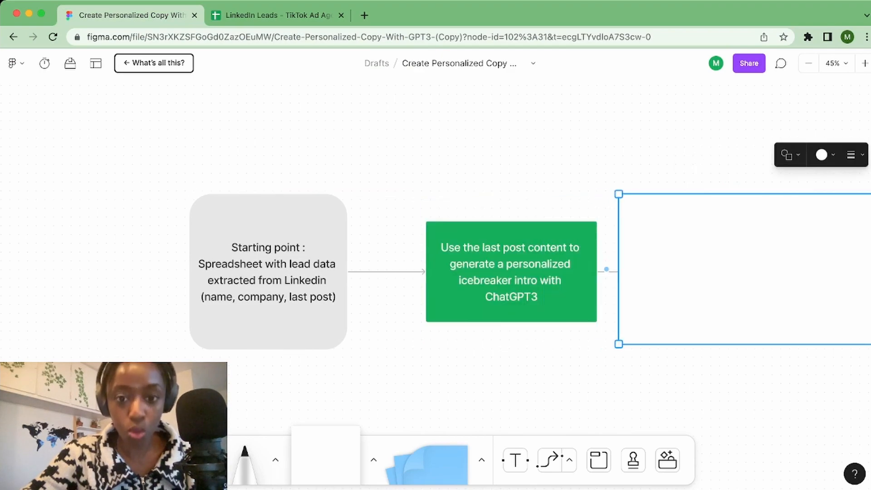
scroll(513, 269, "right", 2)
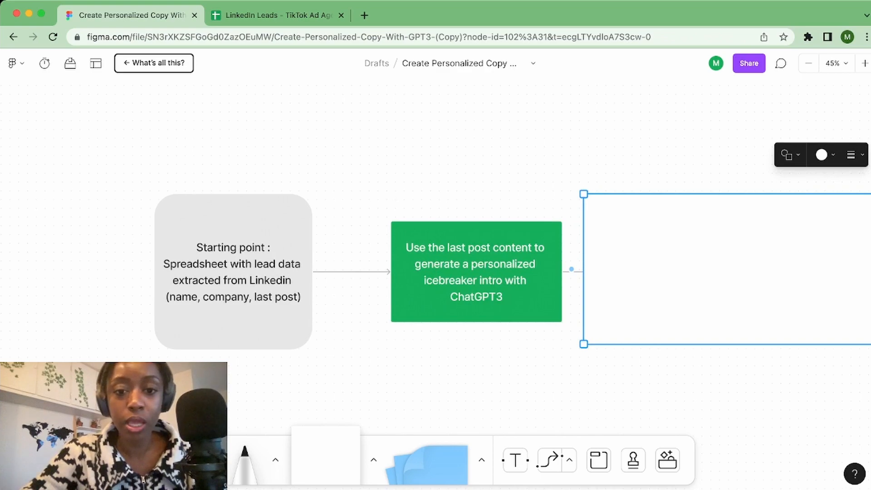
scroll(513, 270, "right", 5)
left_click_drag(513, 270, 729, 269)
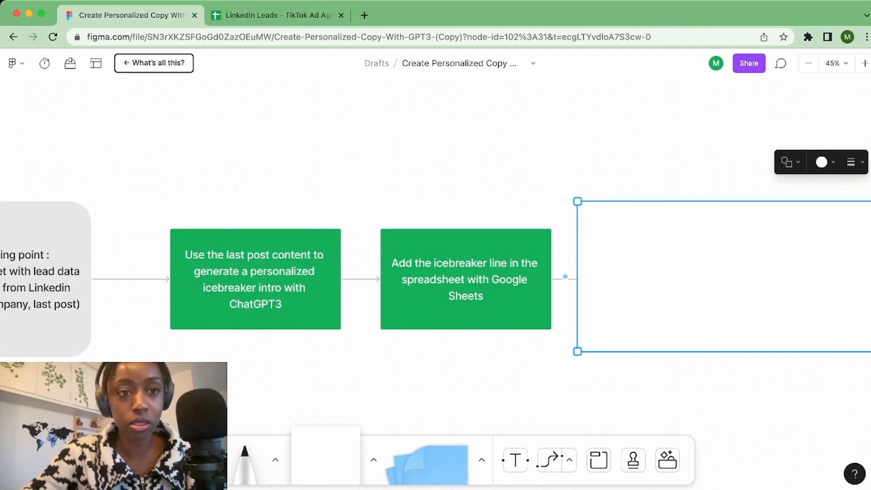
Check the sheet's icebreaker line column, and uncover the cold email/DM personalization step in the FigJam workflow
left_click(294, 15)
scroll(436, 281, "left", 20)
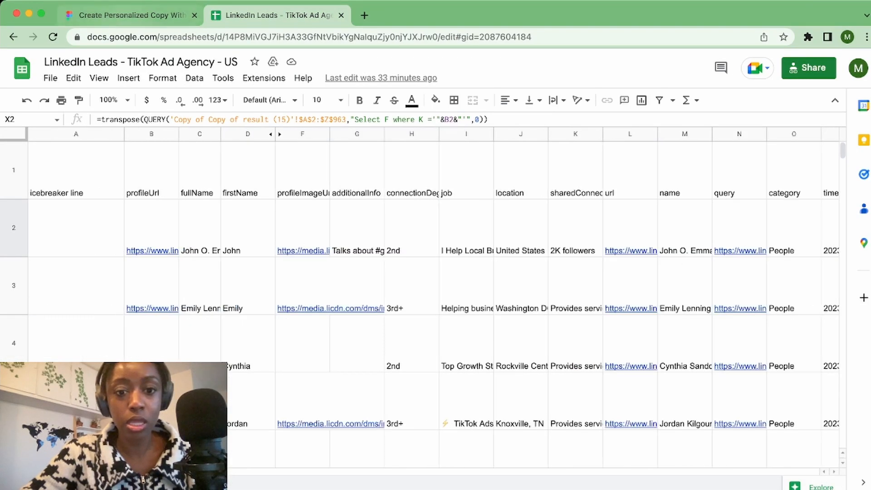
left_click(132, 16)
scroll(436, 272, "right", 6)
left_click_drag(328, 285, 559, 288)
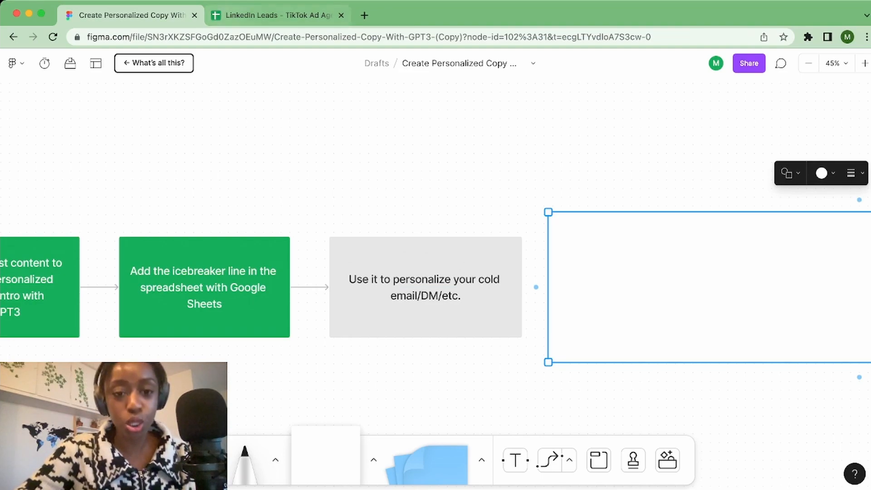
Open the OpenAI API overview at beta.openai.com/overview in a new browser tab
left_click(245, 15)
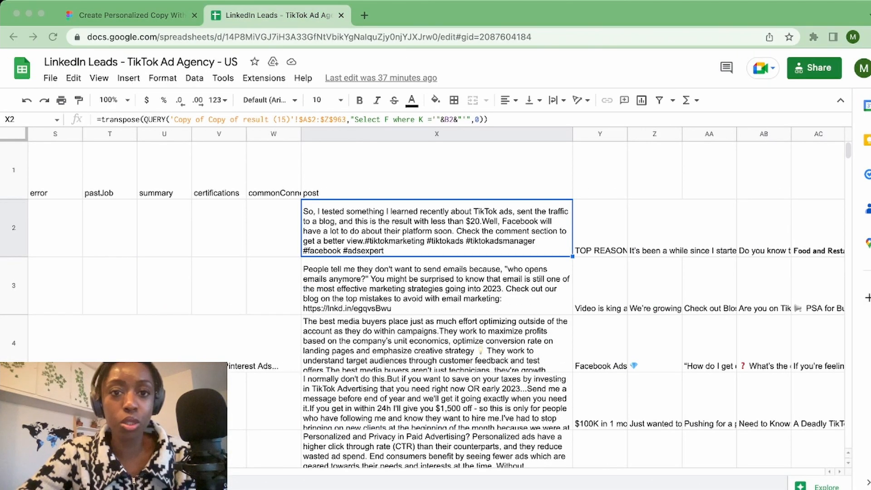
key("super+t")
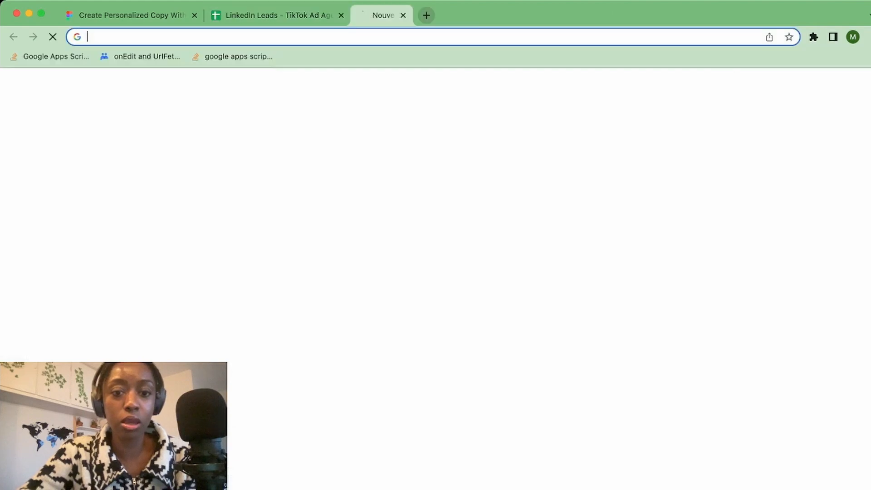
type("https://beta.openai.com/overview")
key("Return")
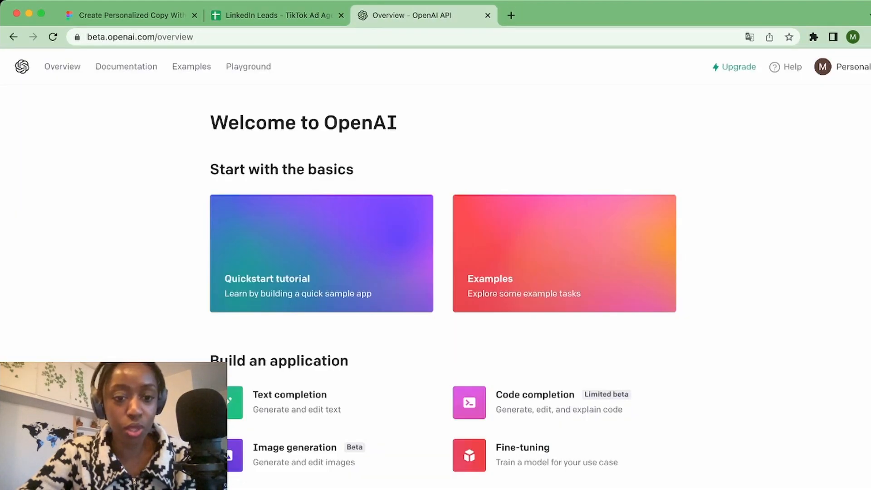
scroll(436, 272, "down", 2)
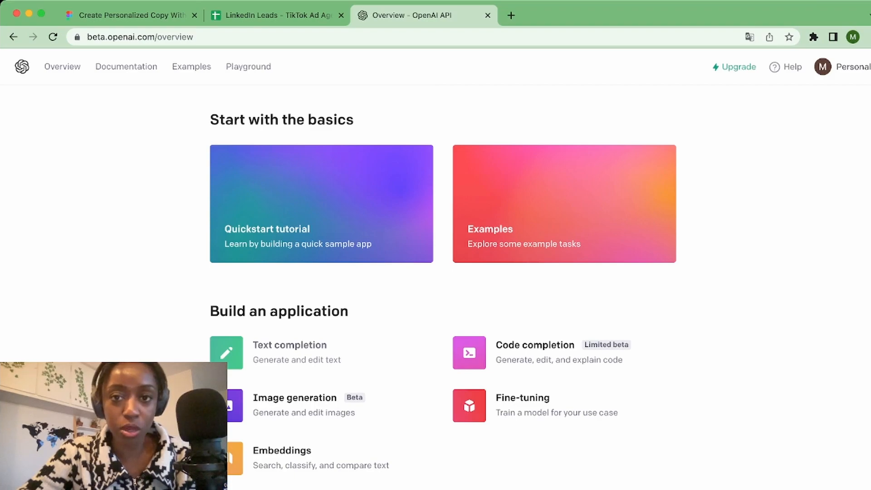
Open ChatGPT at chat.openai.com/chat in a new browser tab and compare it with the OpenAI API overview
left_click(511, 16)
type("https://chat.openai.com/chat")
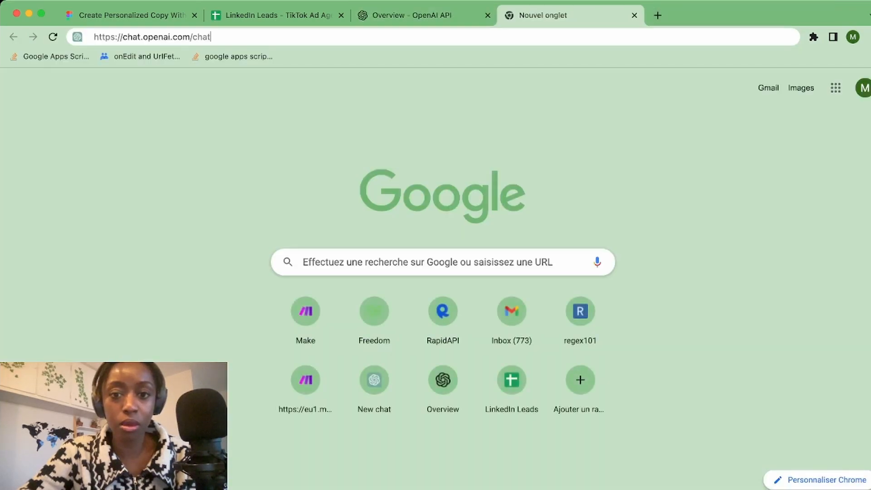
key("Return")
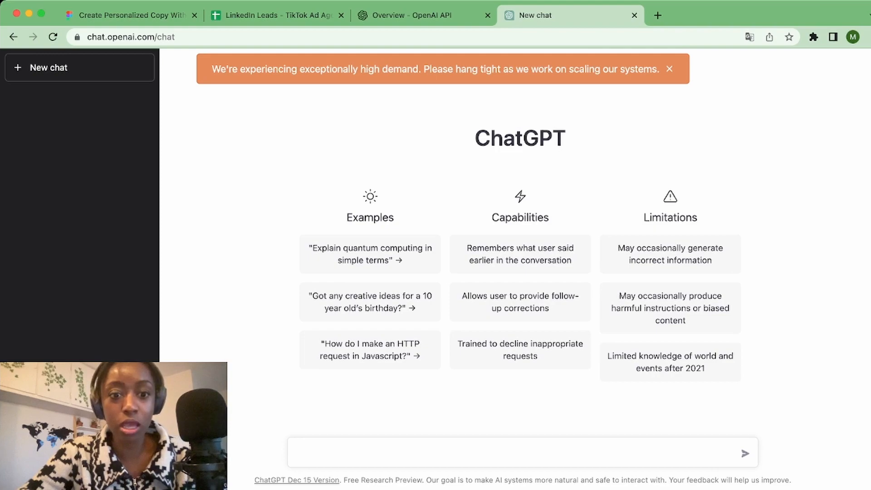
key("ctrl+shift+Tab")
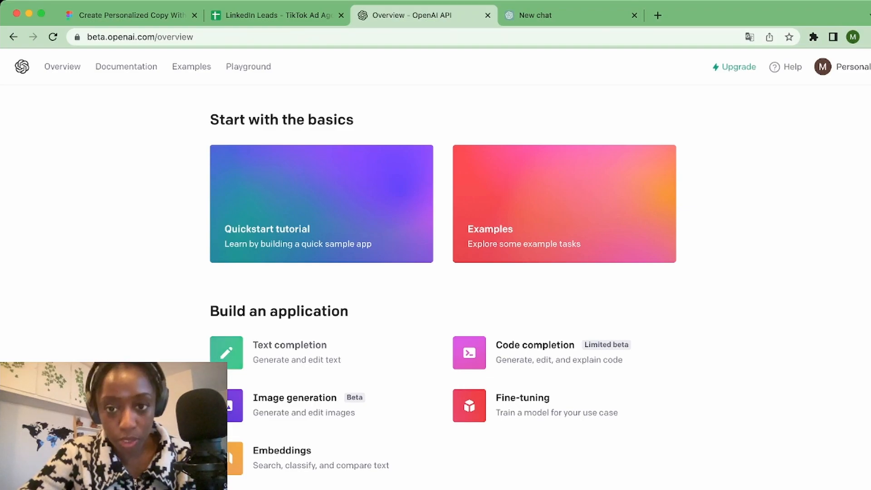
key("ctrl+Tab")
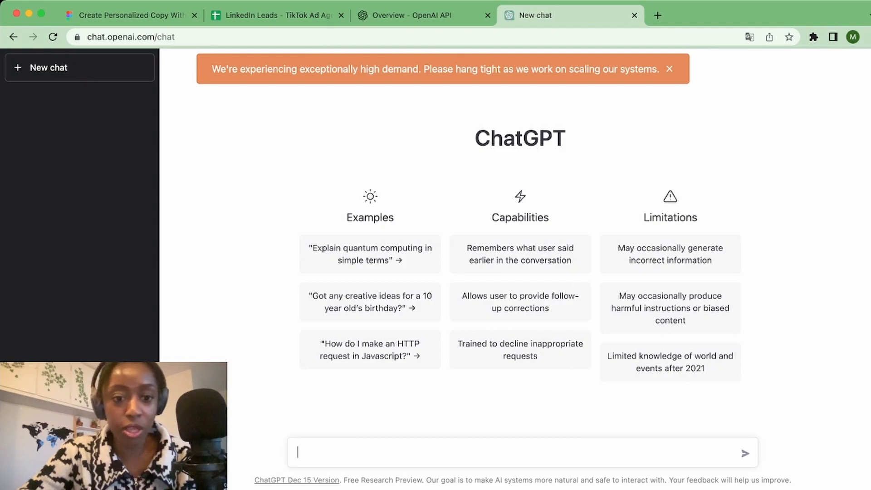
Look through the OpenAI Text completion guide, including its prompt design examples
key("ctrl+shift+Tab")
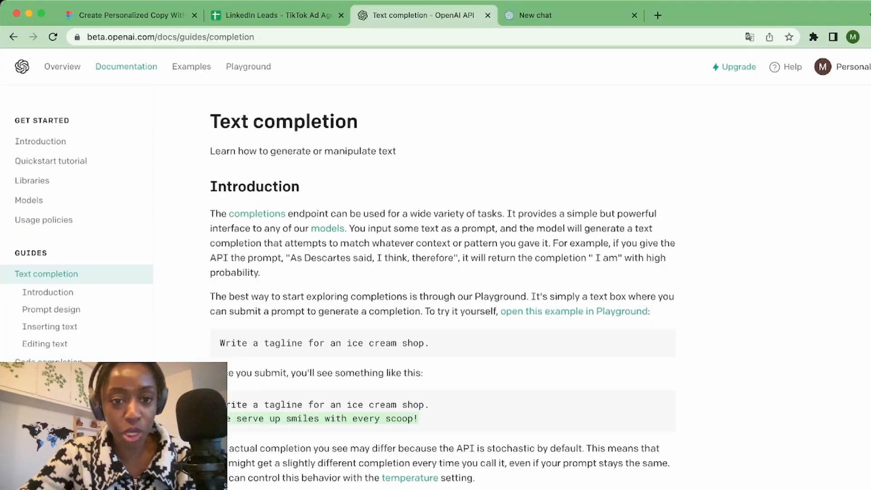
scroll(443, 286, "down", 20)
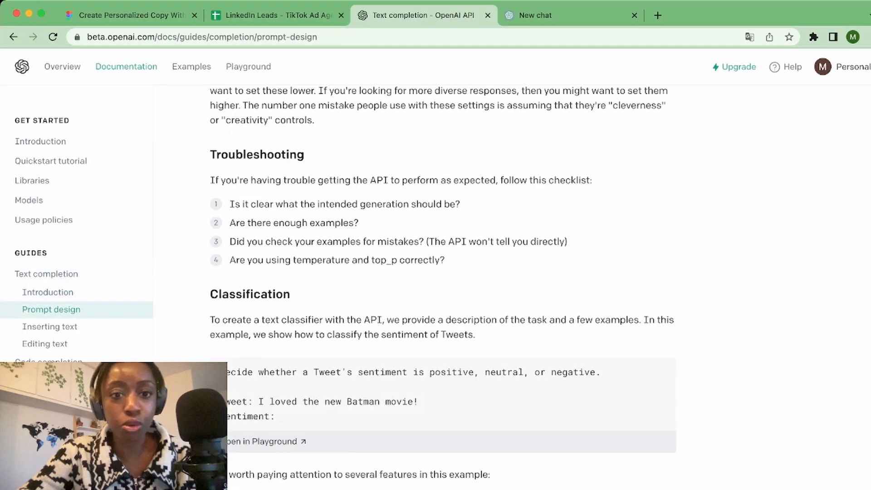
scroll(443, 286, "down", 8)
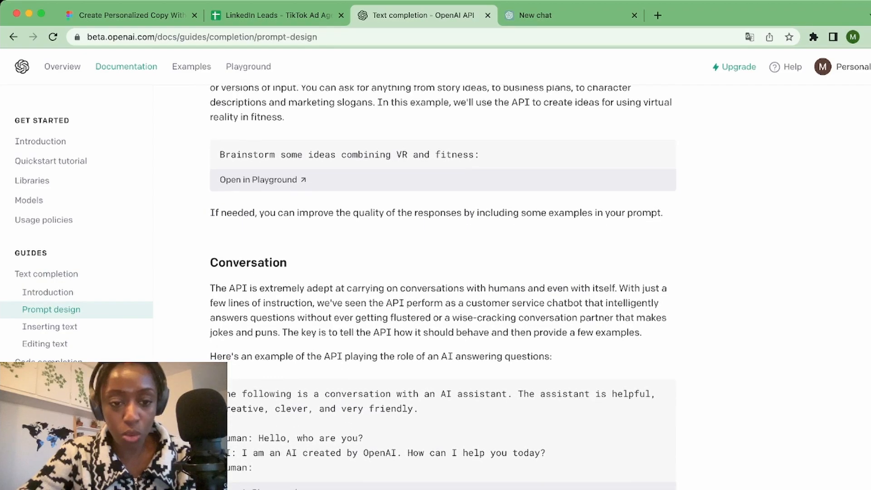
scroll(443, 286, "up", 1)
scroll(443, 285, "down", 20)
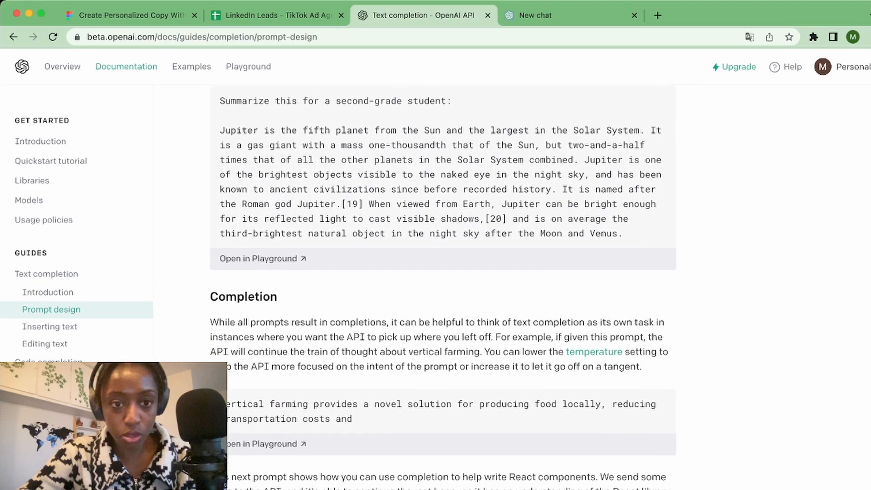
scroll(442, 286, "up", 20)
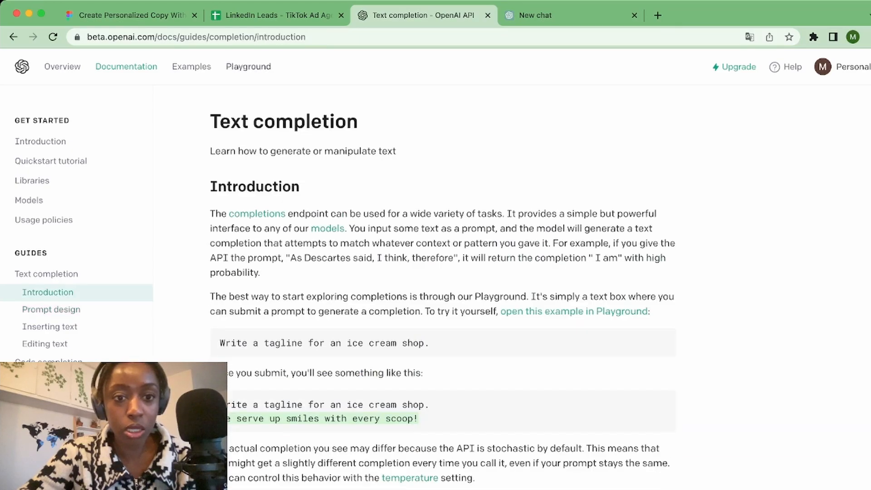
Open the OpenAI Playground from the Text completion guide
left_click(248, 66)
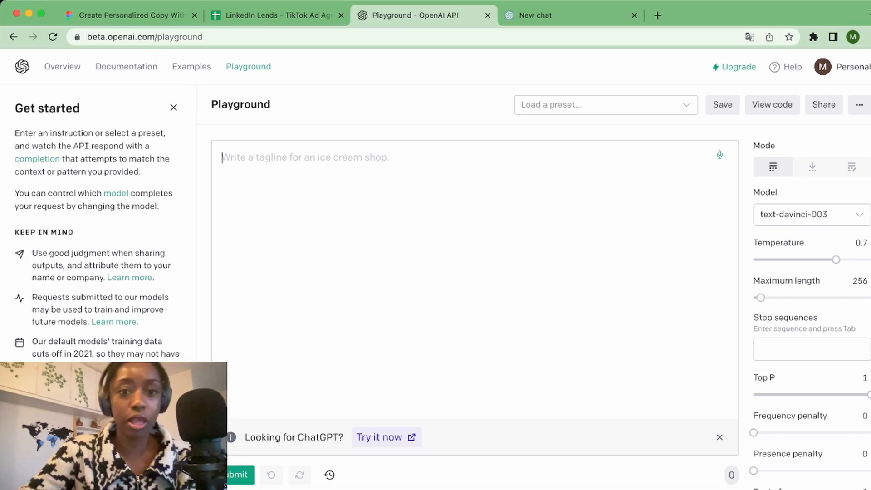
key("super+Tab")
key("super+Tab")
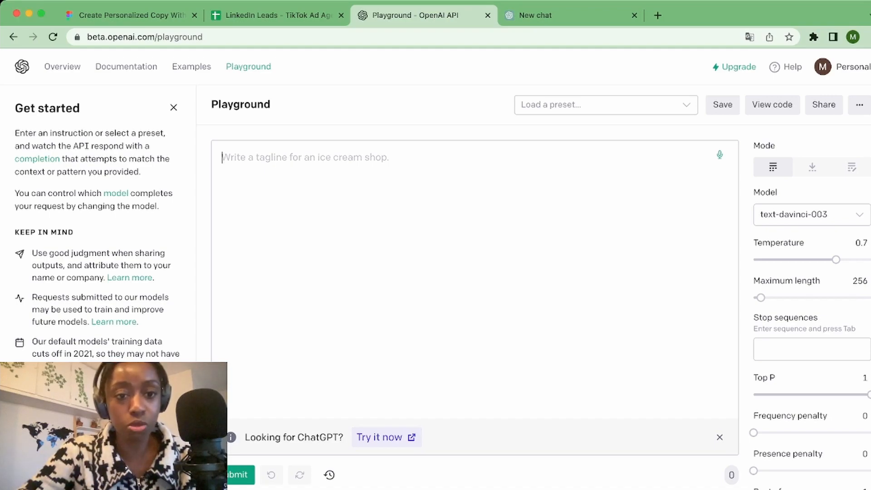
left_click(278, 16)
left_click(418, 17)
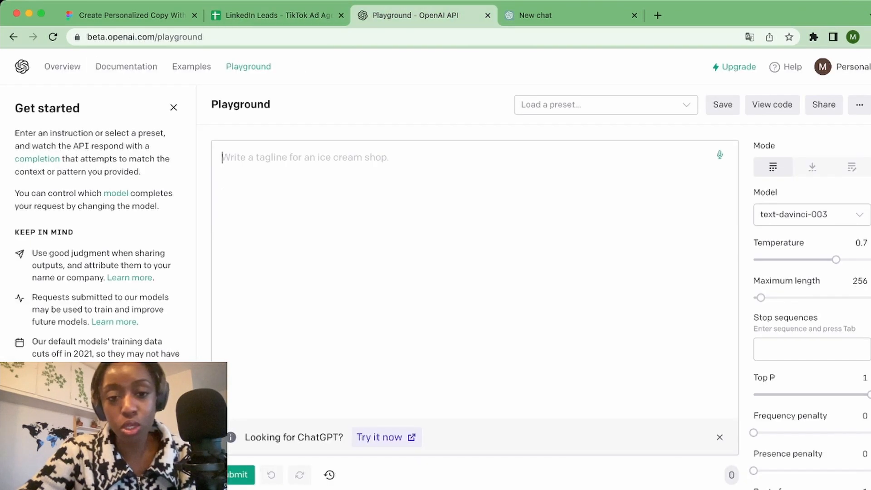
Copy the post in cell X2 of the LinkedIn leads sheet into the OpenAI Playground prompt
left_click(280, 15)
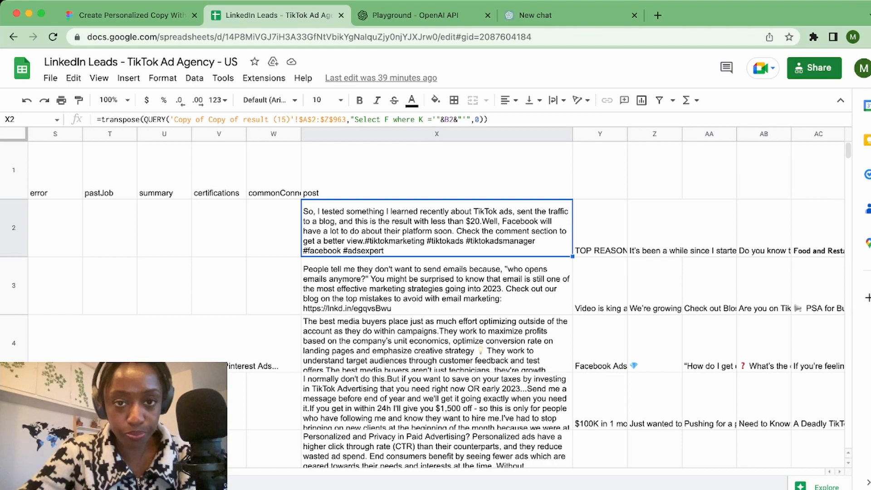
key("super+c")
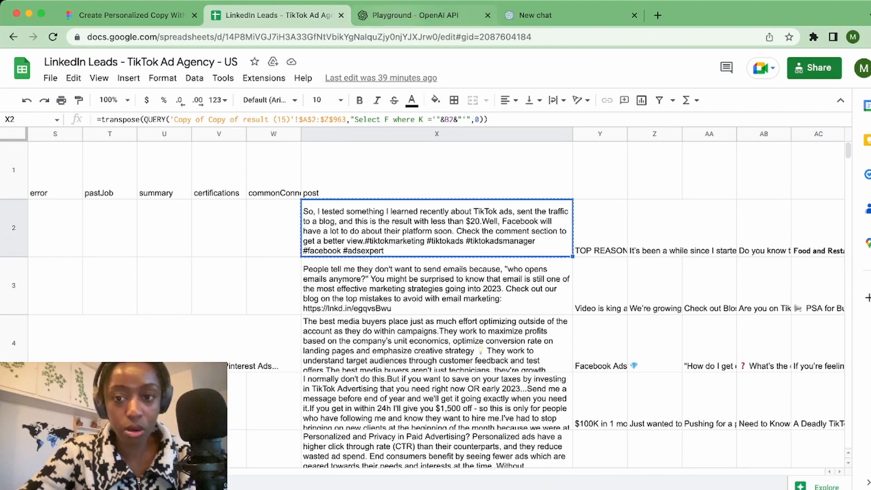
left_click(419, 15)
key("super+v")
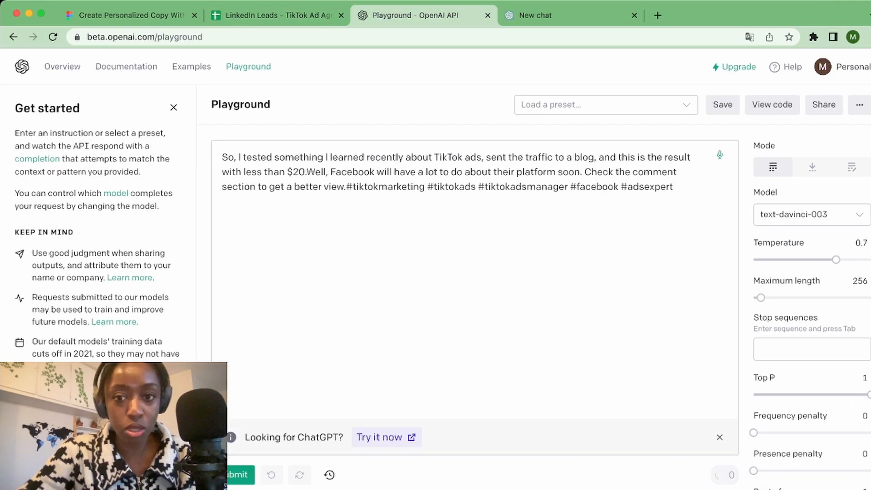
Enclose the pasted post text in double quotation marks
type("\"")
key("BackSpace")
type("\"")
key("BackSpace")
type("\"")
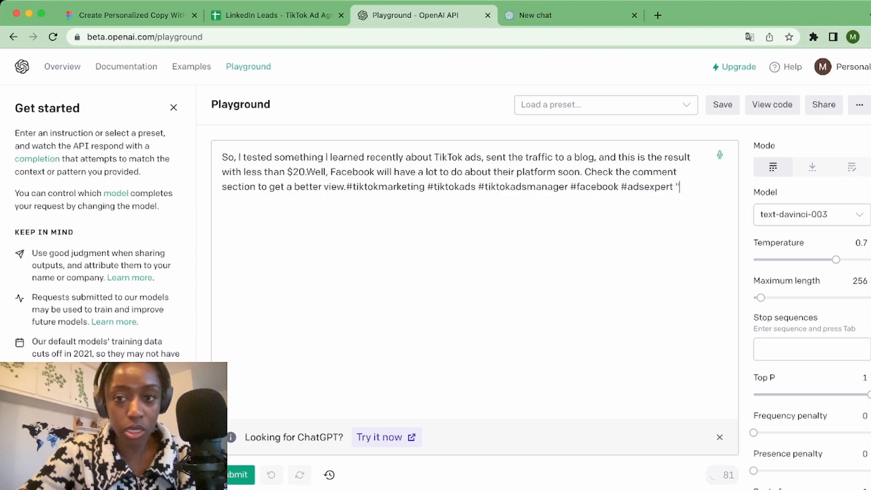
key("BackSpace")
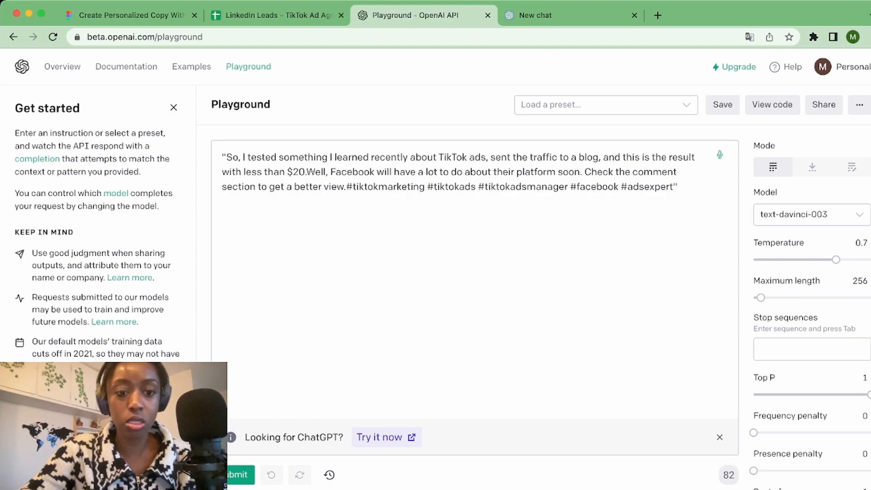
Put "Summarize this article" before the quoted post and "and write a cold email icebreaker line using this format :" after it
type("S")
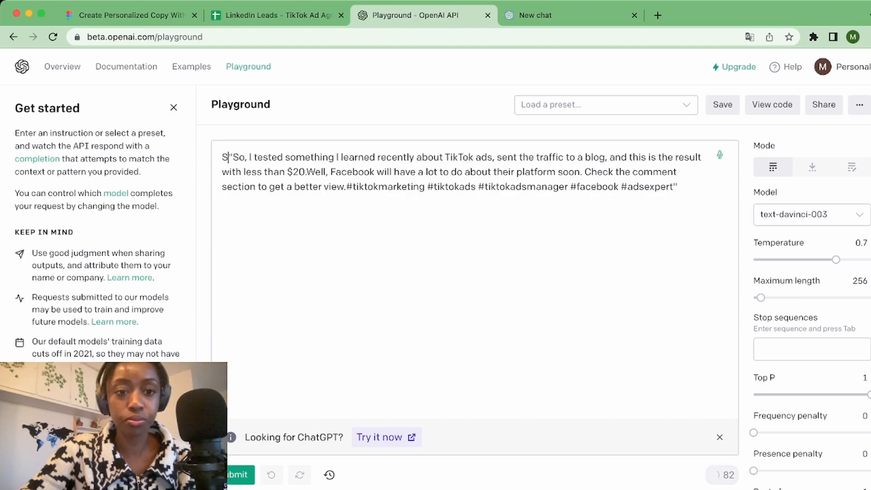
type("ummarize this article ")
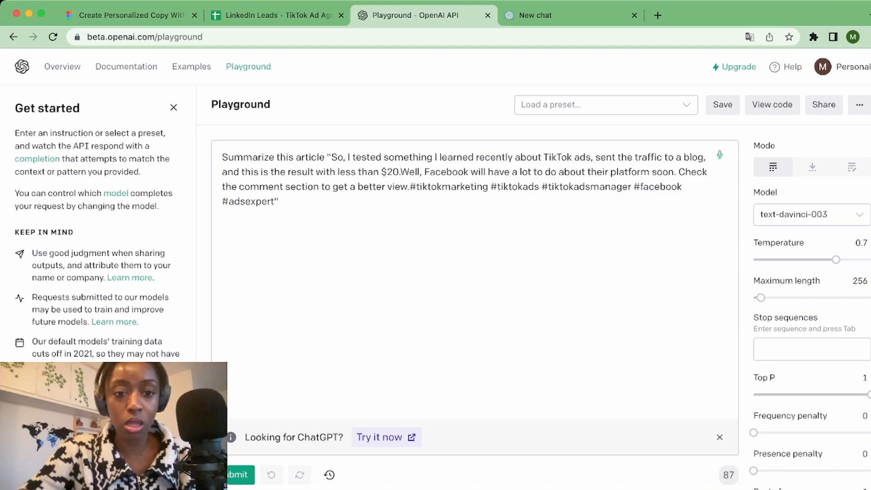
type(" and")
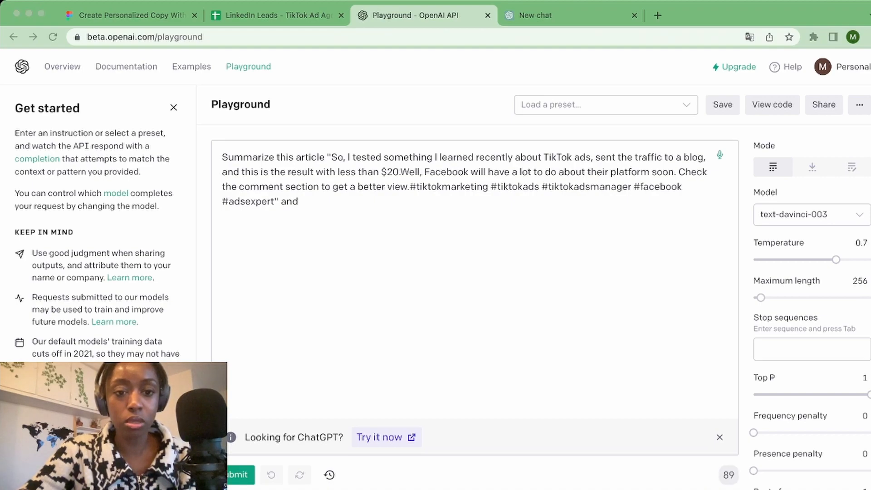
type(" write")
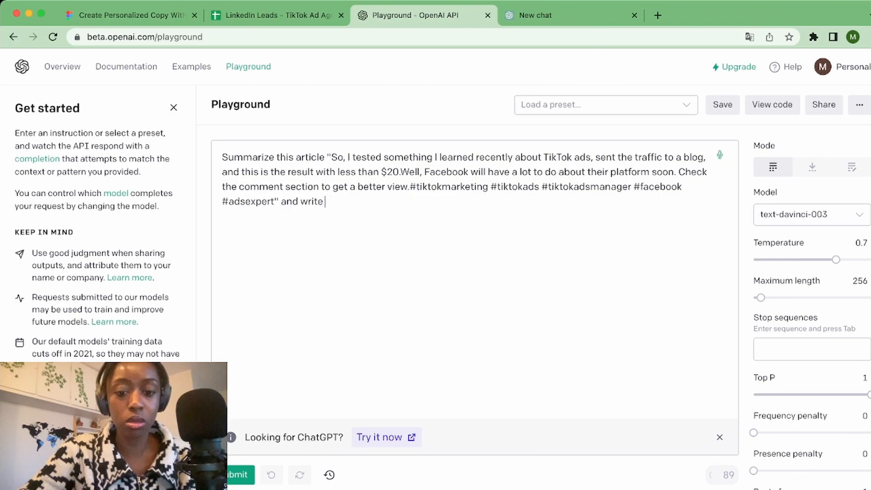
type(" a cold ")
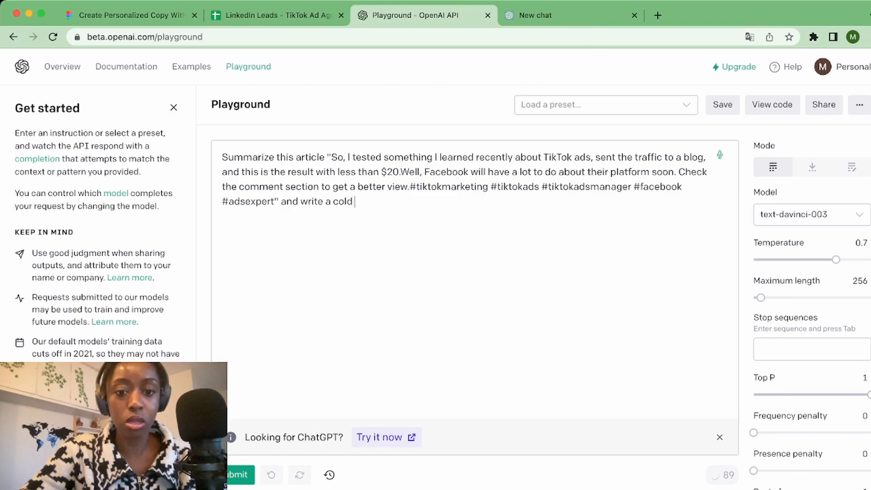
type("email ic")
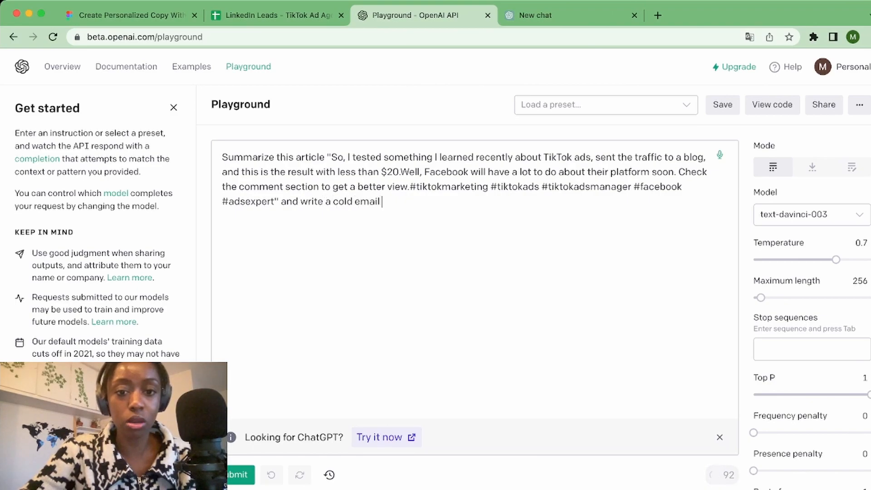
type("ebreaker line using this format")
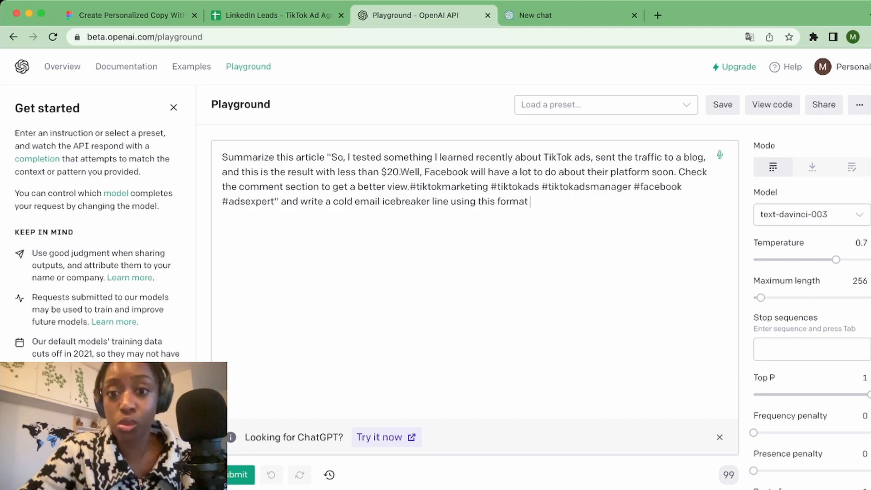
type(":")
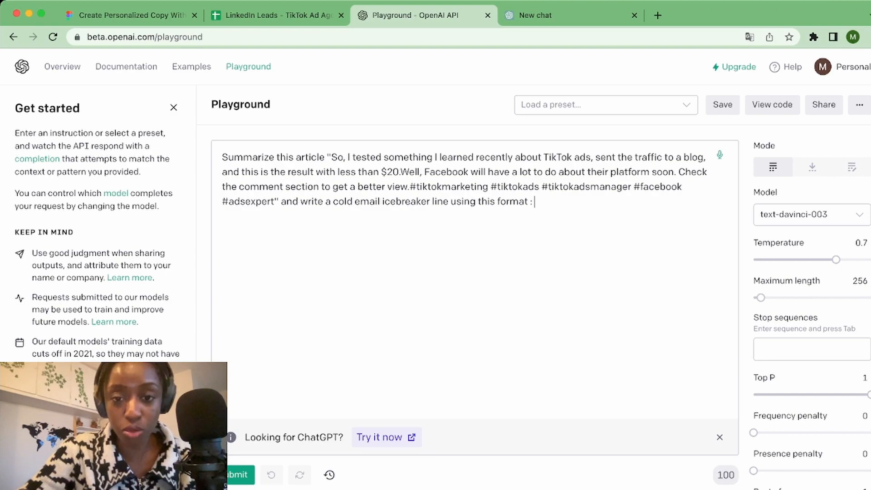
key("super+Tab")
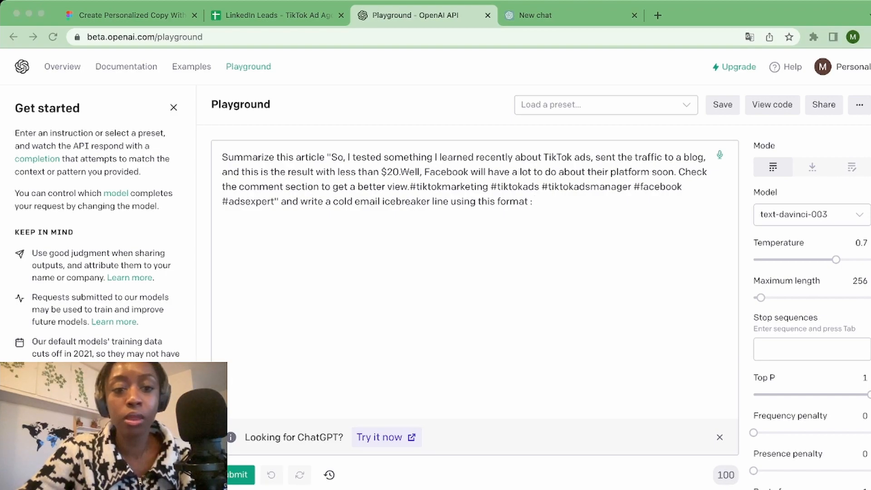
key("super+Tab")
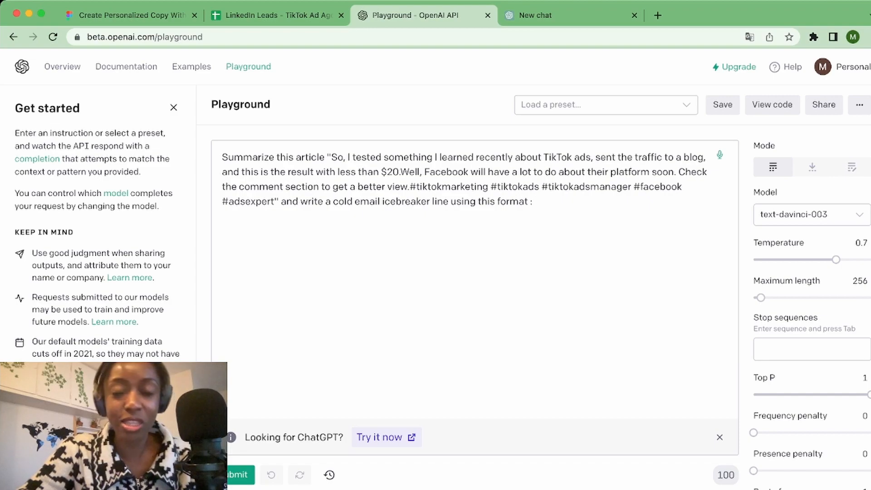
key("super+Tab")
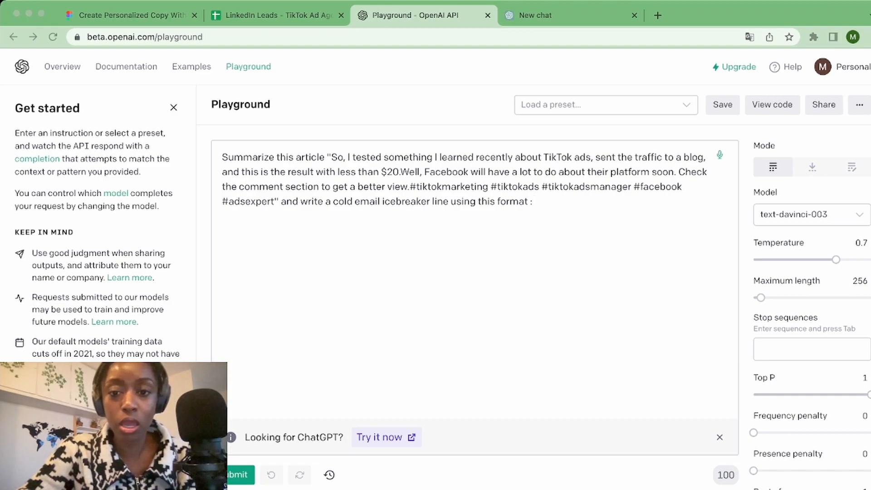
key("super+Tab")
Start the icebreaker format with a "Hey" greeting using a sample first name, followed by "I saw your LinkedIn post about"
type("hey")
key("BackSpace")
key("BackSpace")
key("BackSpace")
type("Hey John, I saw your LinkedIn post av")
type("o")
key("BackSpace")
key("BackSpace")
type("bout ")
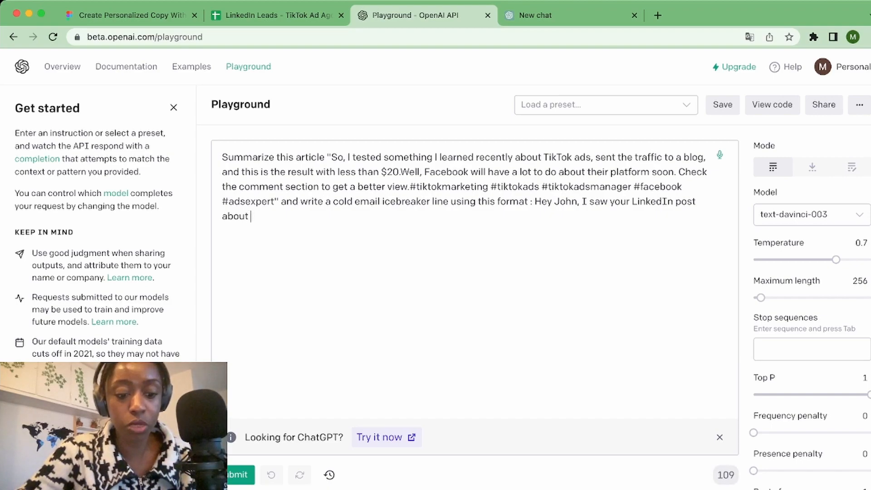
Finish the icebreaker format with the placeholder "[summary]." and submit the prompt
type("(")
key("BackSpace")
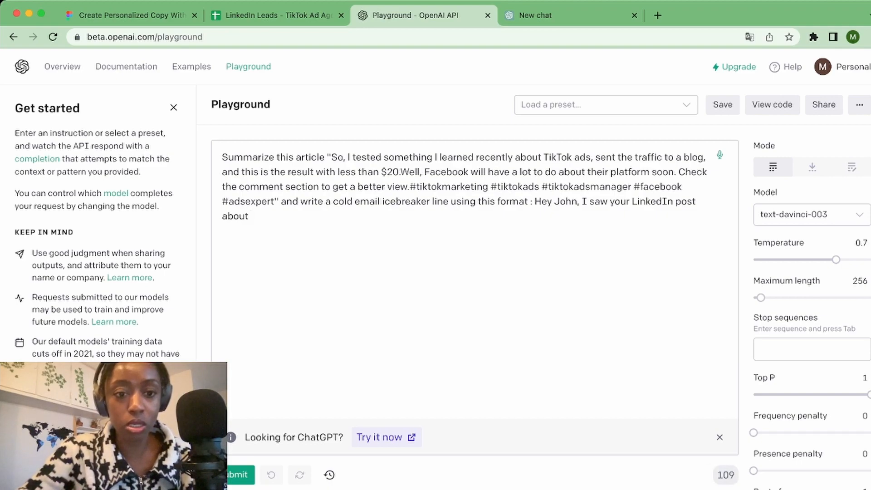
type("[]")
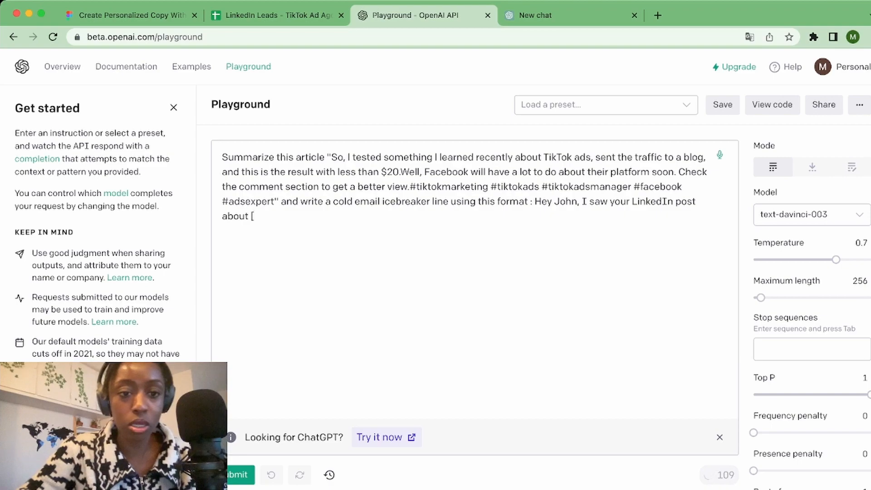
type("sub")
key("BackSpace")
type("mmary]")
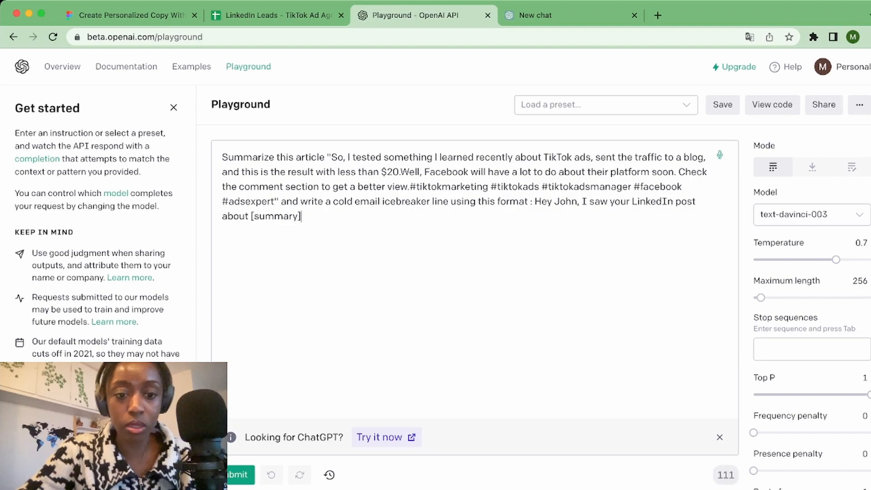
type(".")
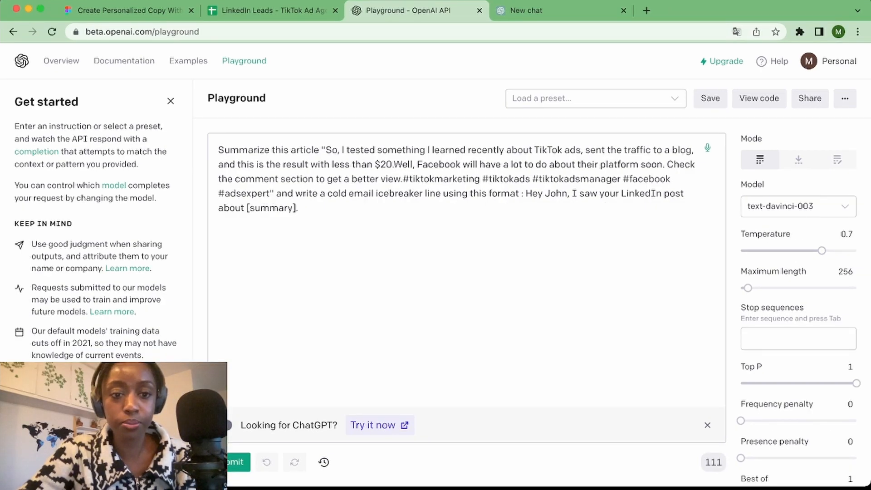
left_click(237, 462)
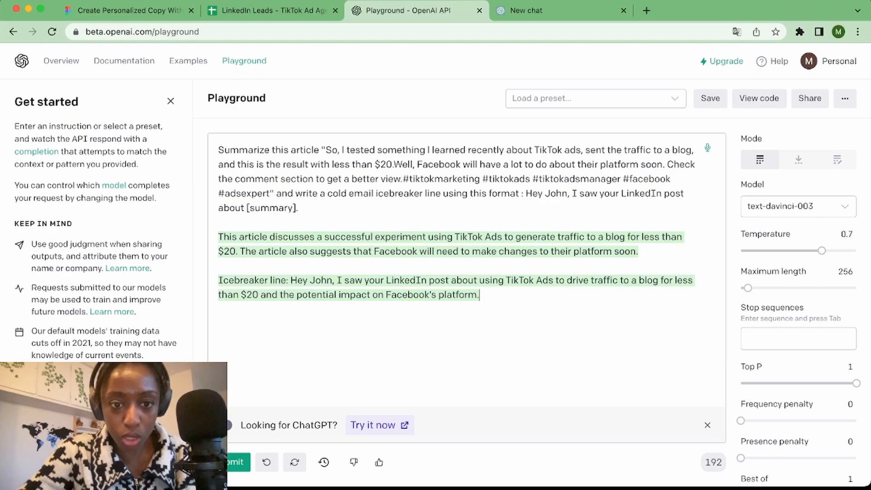
Delete the generated summary and icebreaker line, leaving an empty line under the prompt
triple_click(311, 236)
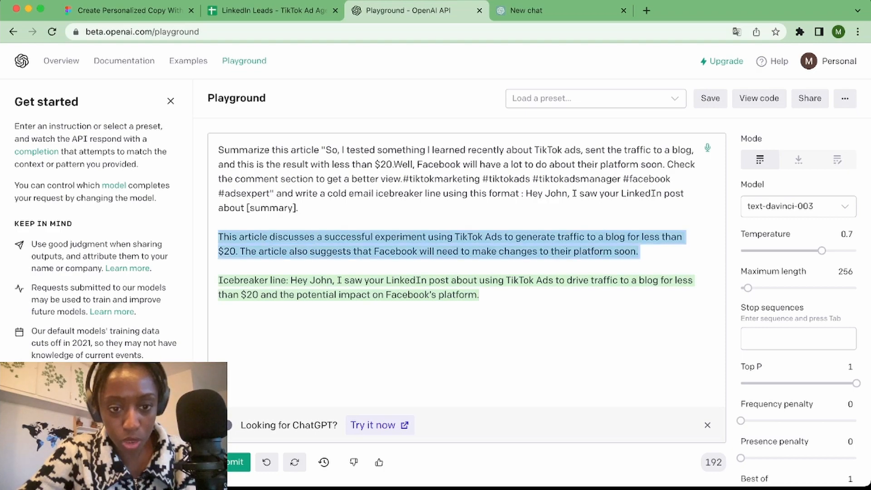
left_click_drag(286, 280, 333, 281)
left_click(331, 295)
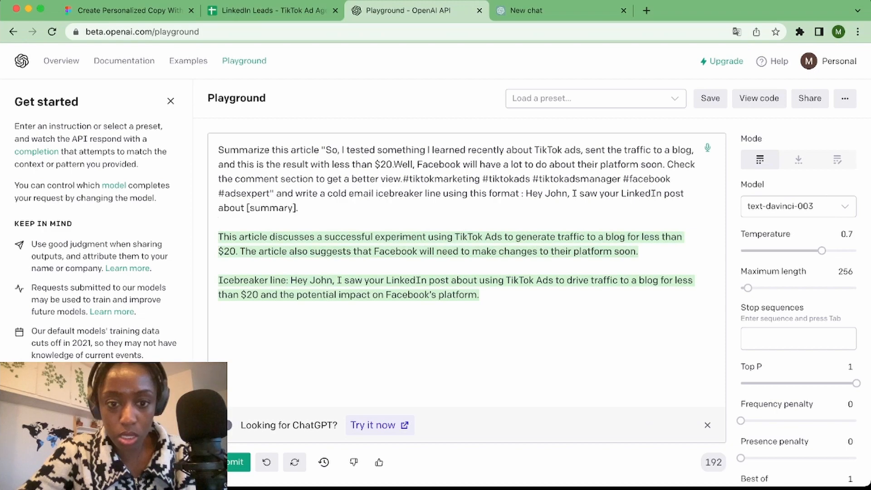
key("Return")
key("shift+Up")
key("shift+Up")
key("shift+Up")
key("shift+Up")
key("shift+Up")
key("shift+Up")
key("BackSpace")
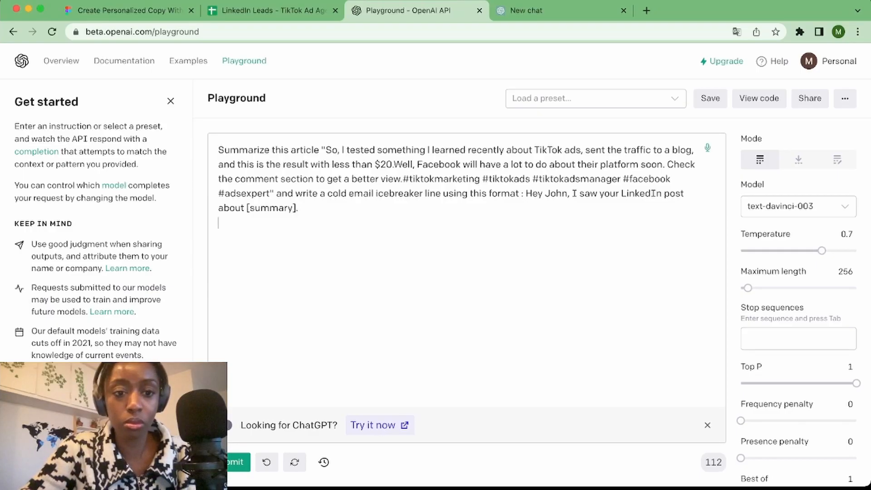
Add the instruction "Don't include the summary in the output, just the line" under the prompt and submit it
type("Don't")
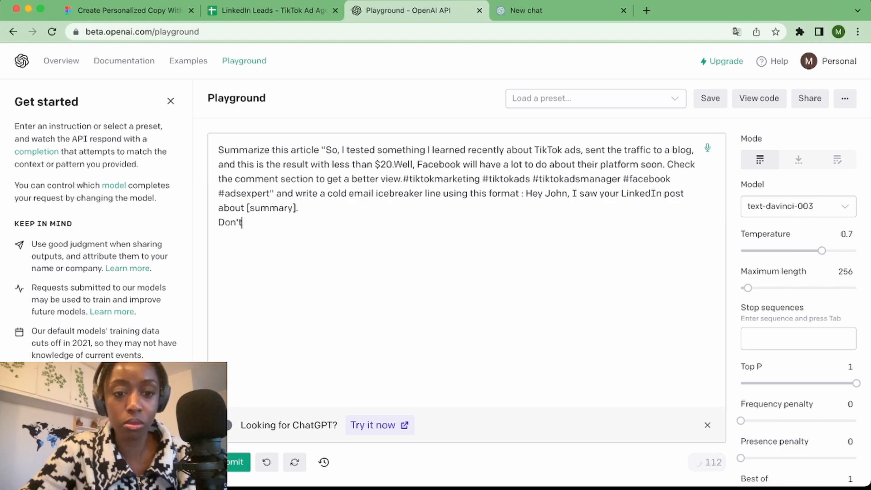
type(" include")
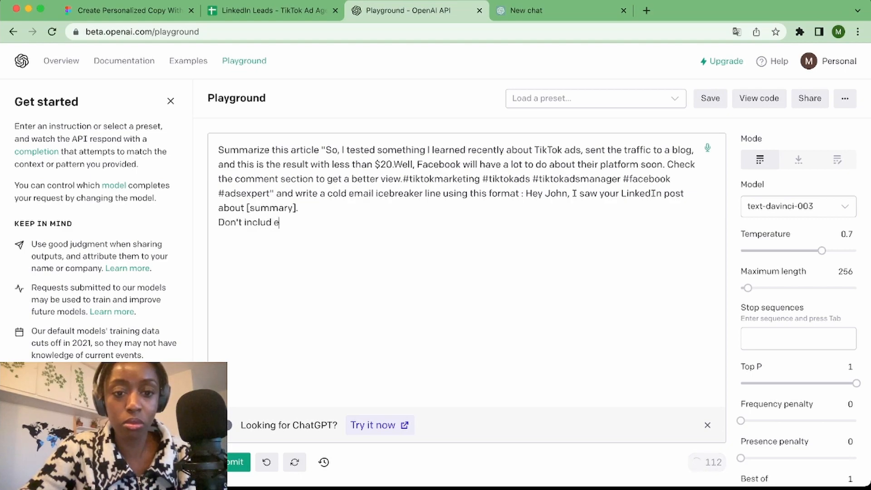
type(" the sum")
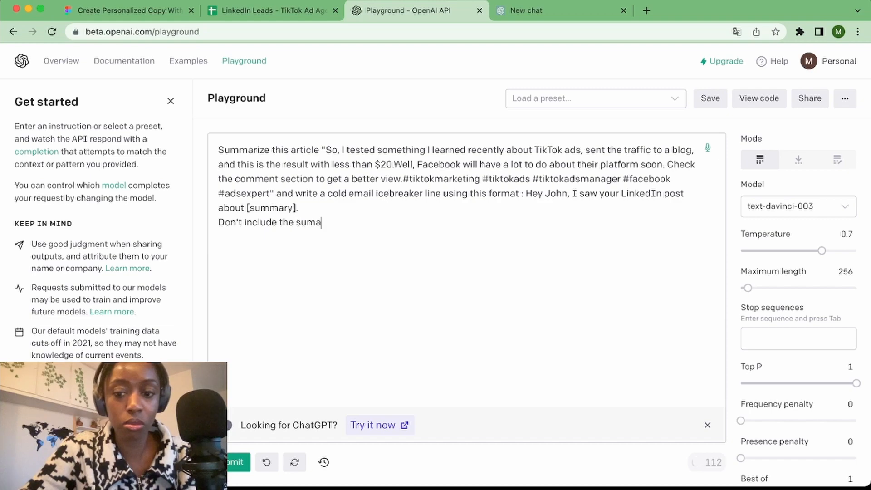
type("mary,")
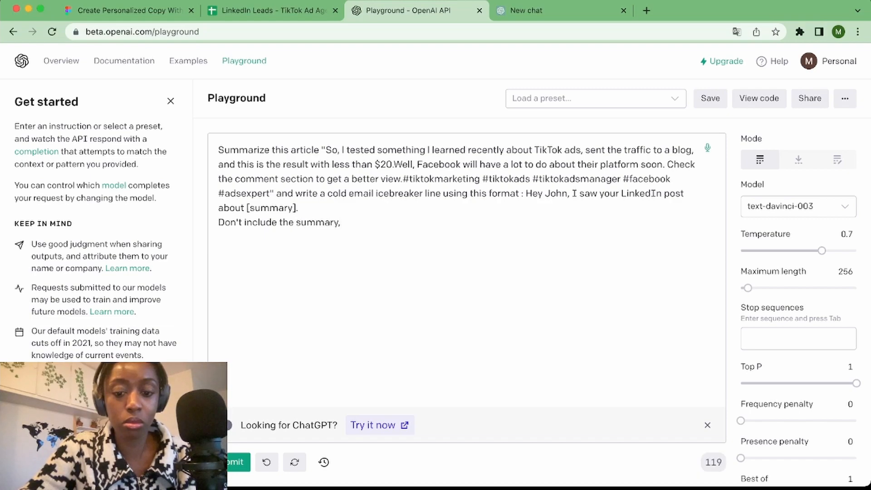
key("BackSpace")
type("in the out")
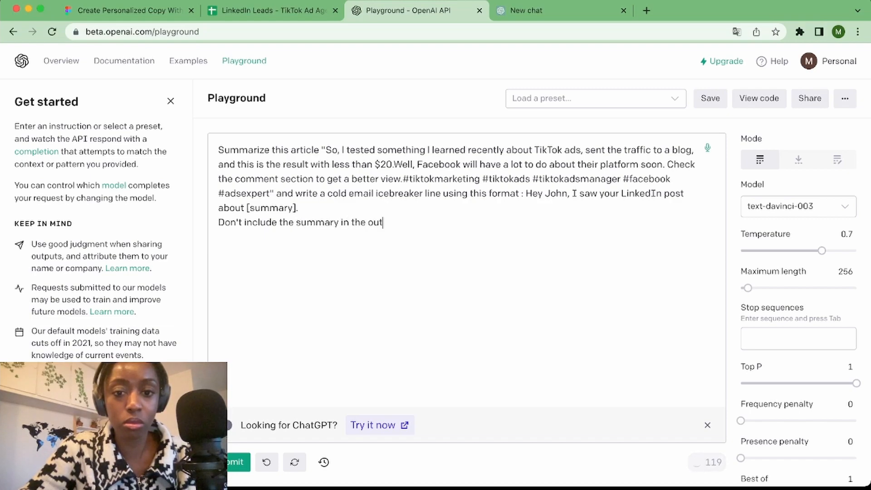
type("put, just the k")
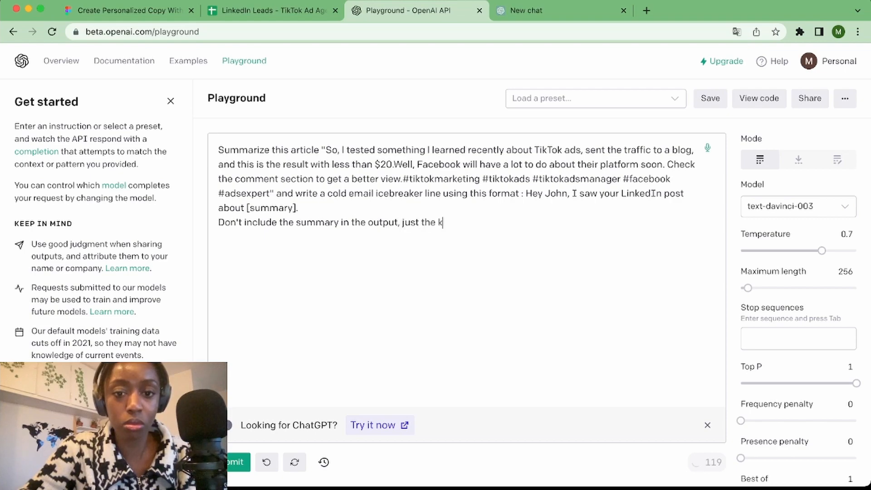
key("BackSpace")
type("line")
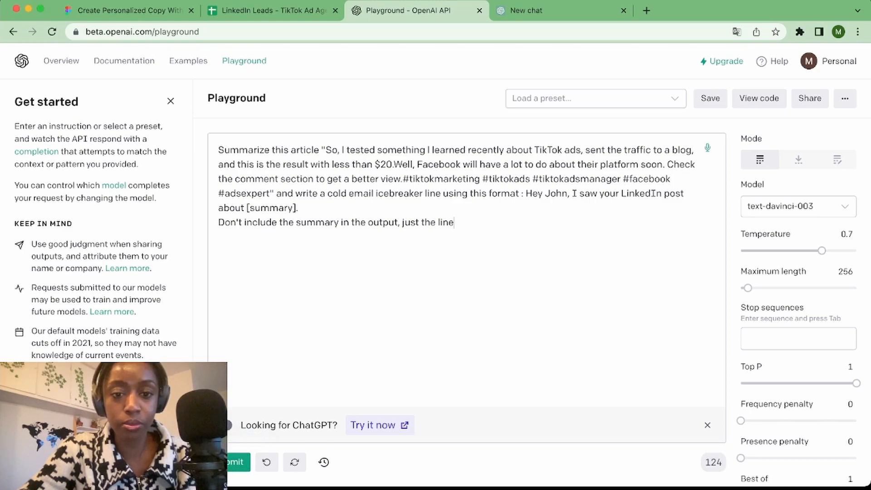
left_click(237, 462)
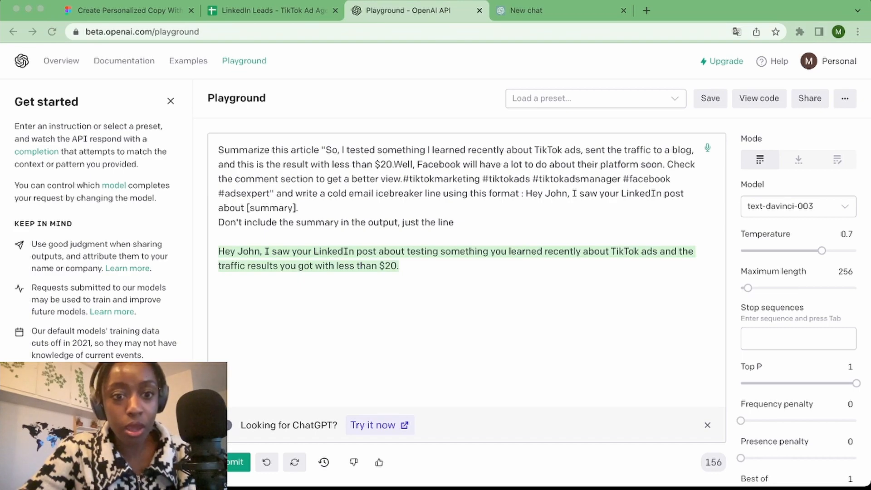
Replace the period after "[summary]" with "+ add a compliment." and end the last instruction with a period
key("super+Tab")
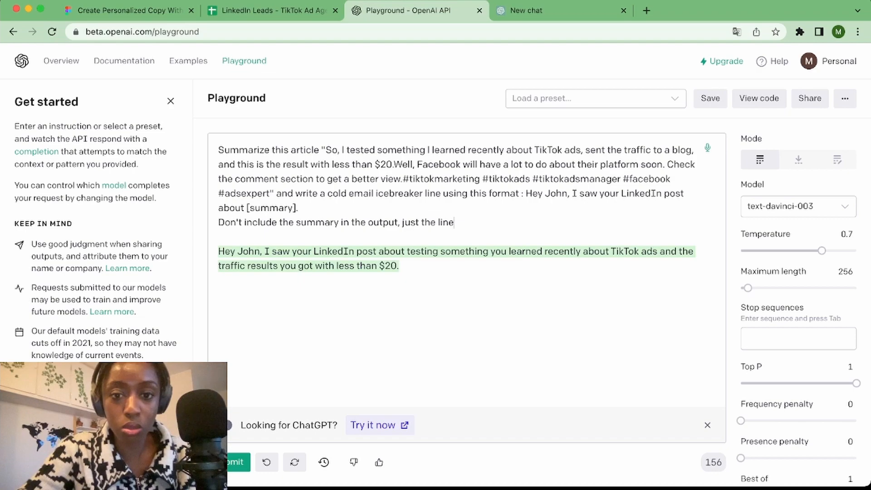
left_click(298, 208)
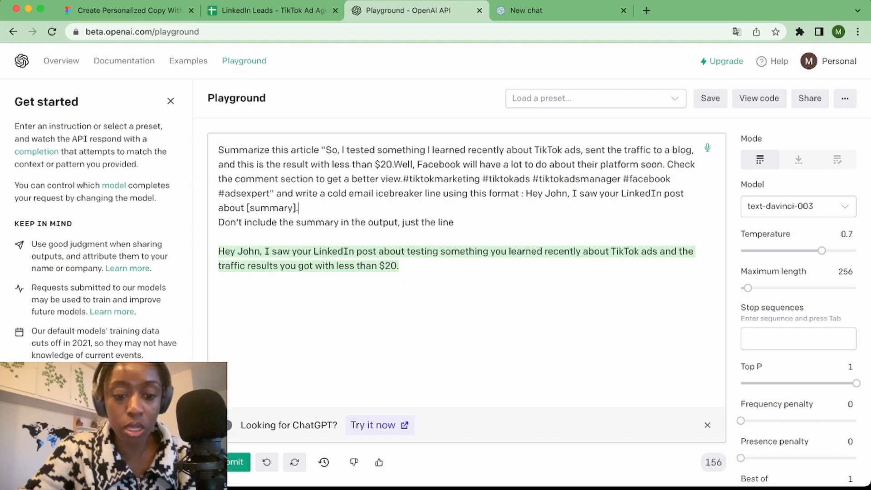
key("BackSpace")
type("+")
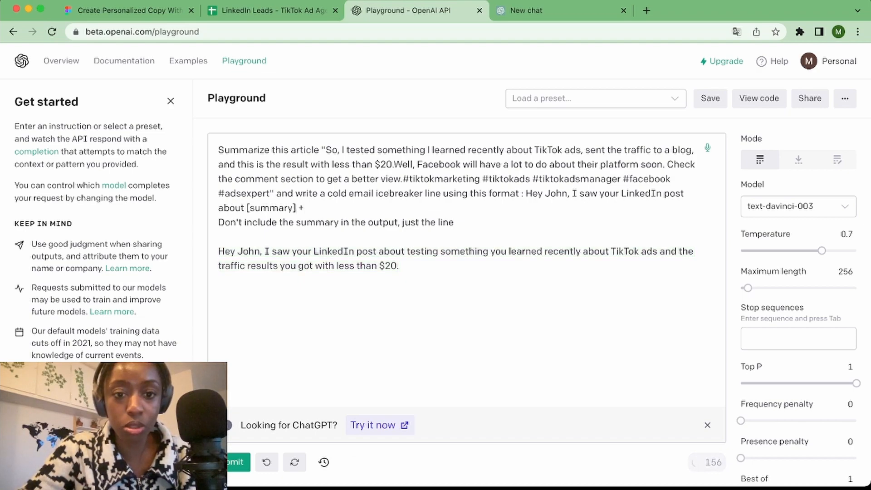
type(" add a compliment.")
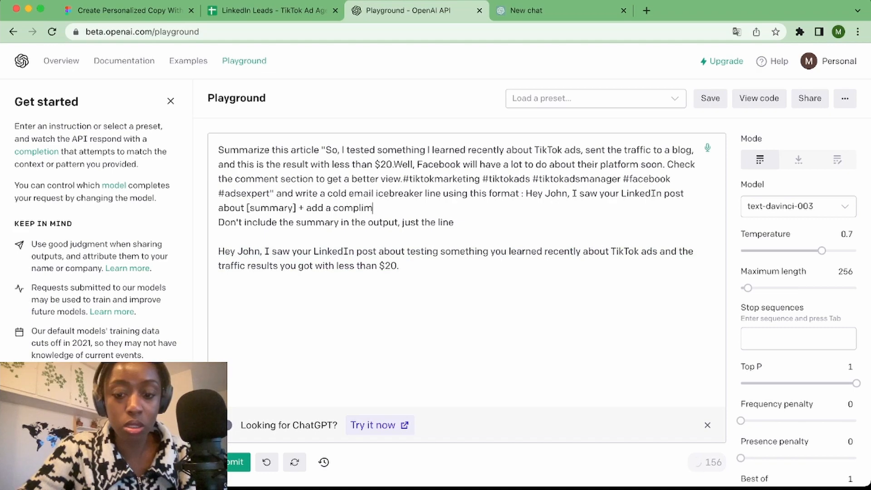
left_click(455, 222)
type(".")
Delete the previously generated icebreaker line and submit the revised prompt
triple_click(422, 251)
key("BackSpace")
key("BackSpace")
key("BackSpace")
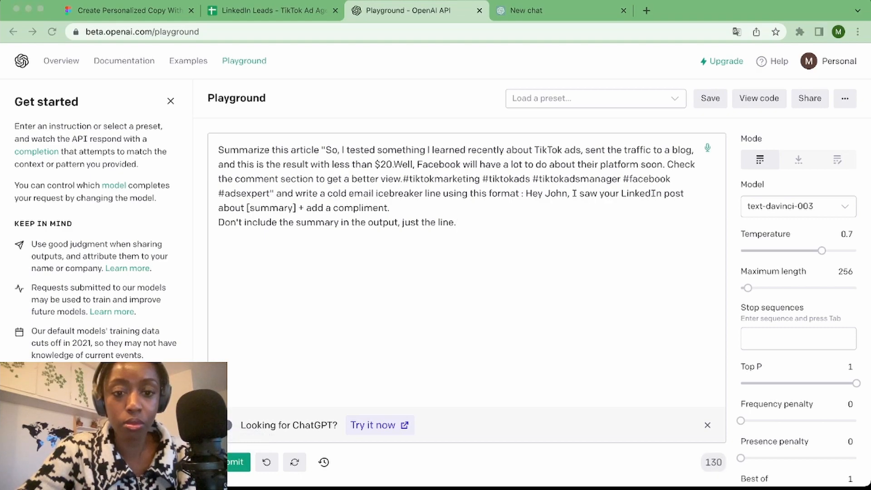
left_click(235, 462)
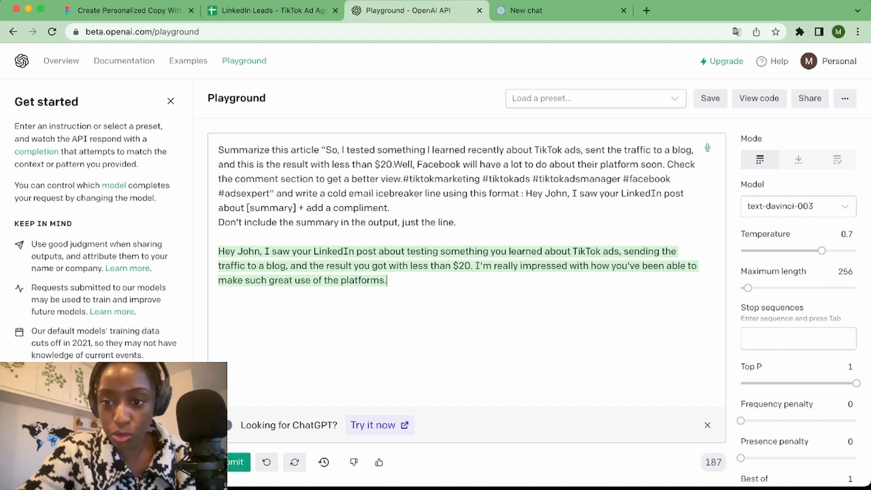
mouse_move(798, 241)
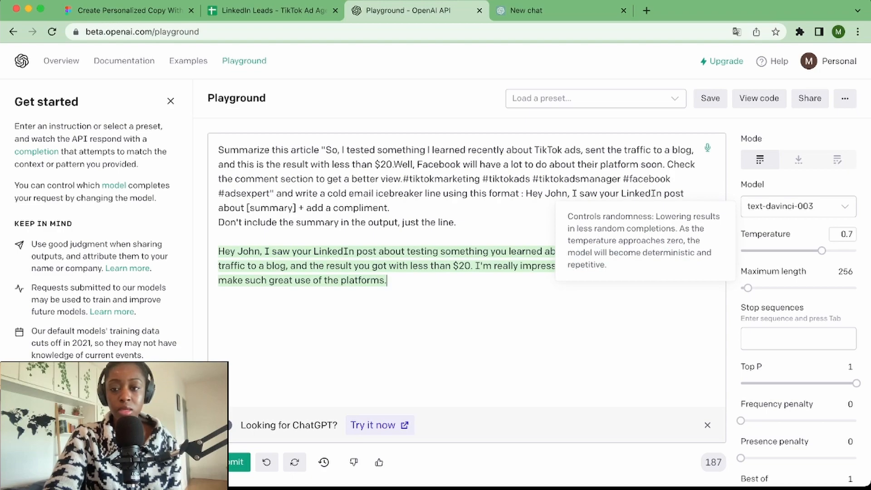
Set the temperature to 1, delete the generated icebreaker line and resubmit the prompt
mouse_move(820, 248)
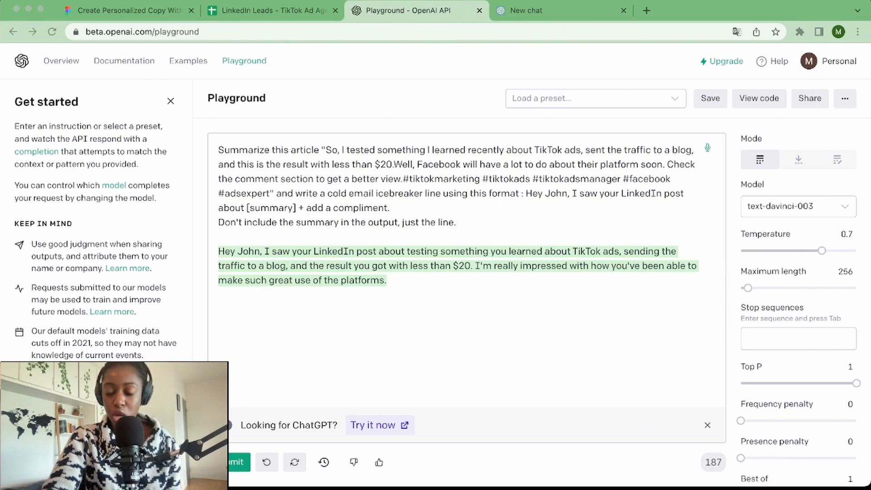
key("super+Tab")
left_click_drag(822, 250, 857, 250)
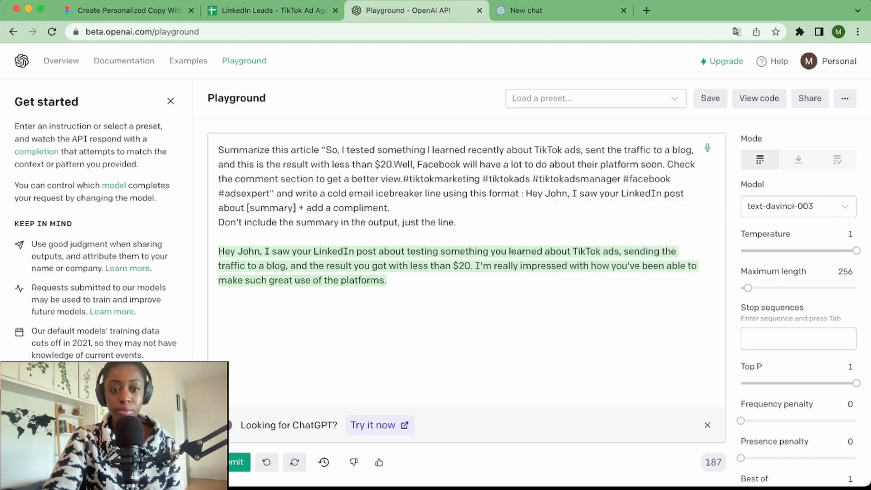
triple_click(348, 250)
key("BackSpace")
key("super+Return")
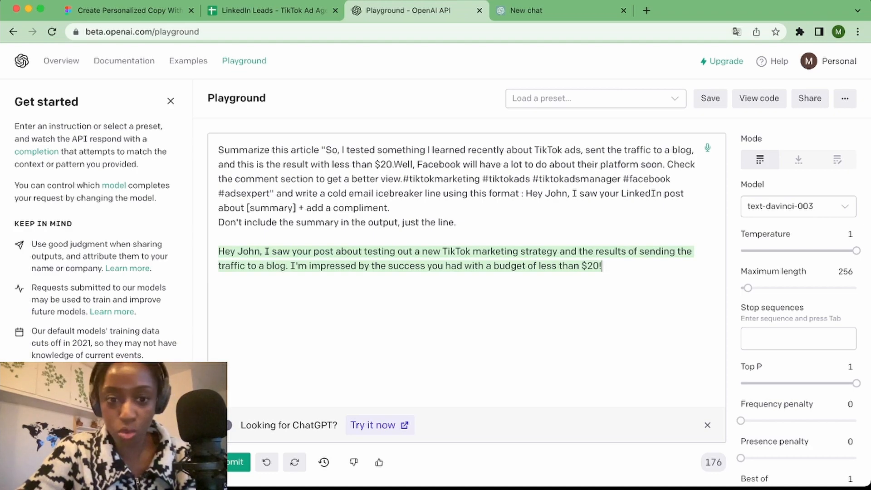
Delete the generated line, lower the temperature to 0.5 and submit the prompt again
mouse_move(799, 242)
key("shift+Up")
key("shift+Up")
key("shift+Up")
key("BackSpace")
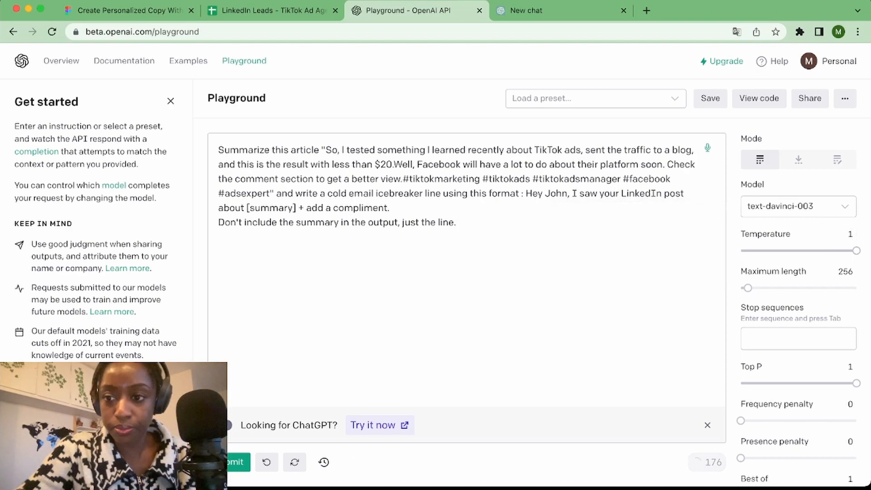
left_click_drag(857, 250, 799, 251)
left_click(231, 462)
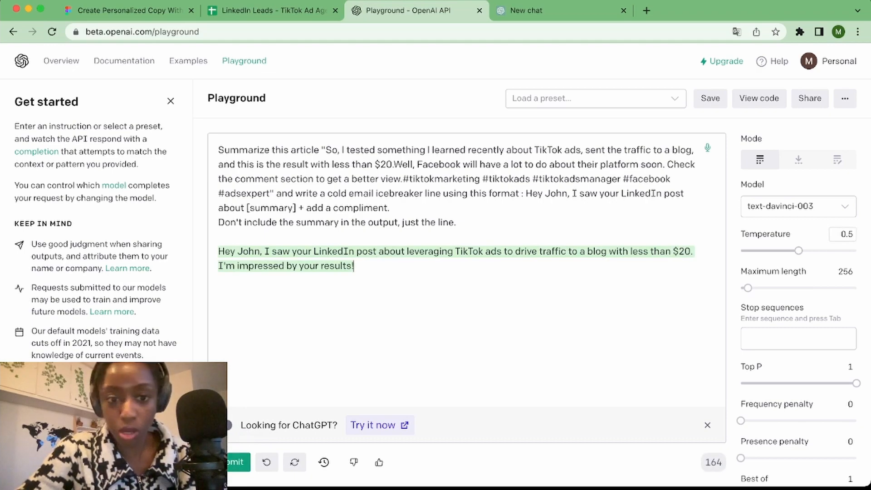
Set the temperature back to 1 and delete the generated icebreaker line under the prompt
mouse_move(792, 241)
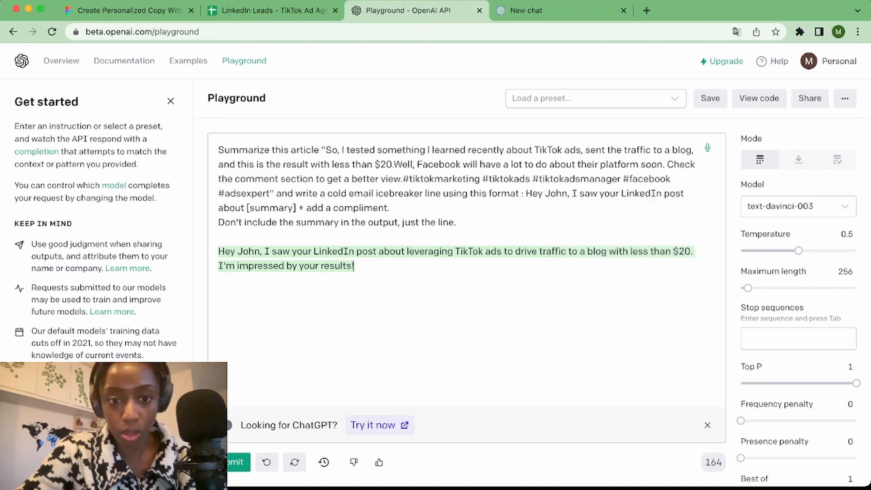
left_click_drag(799, 251, 856, 251)
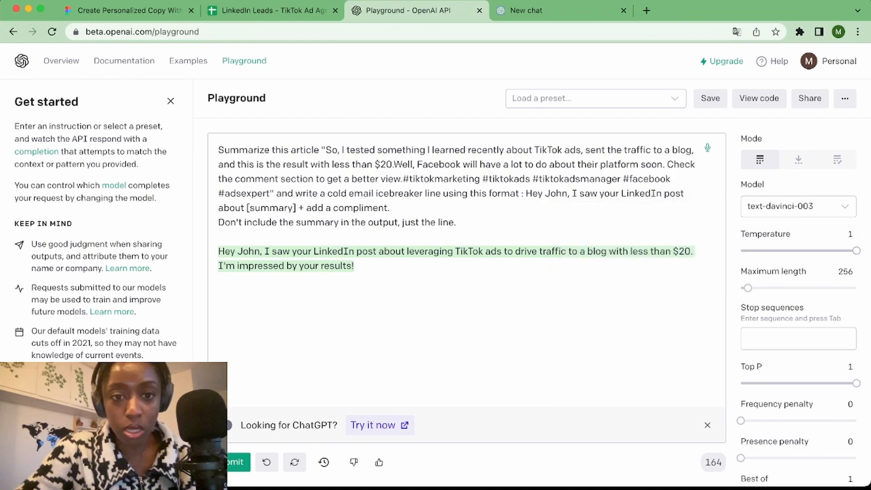
triple_click(391, 251)
key("BackSpace")
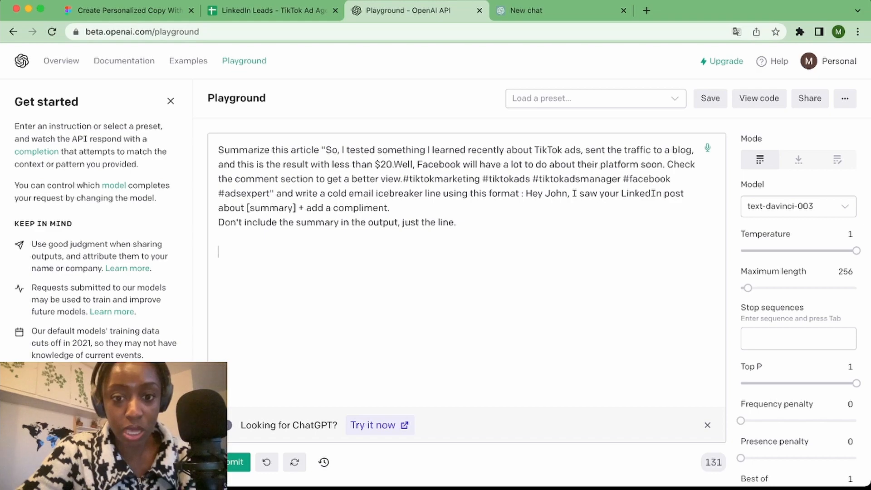
Switch to the LinkedIn Leads spreadsheet and examine the empty cells of the icebreaker line column
left_click(272, 10)
scroll(429, 290, "right", 1)
scroll(429, 291, "left", 20)
left_click_drag(75, 227, 75, 376)
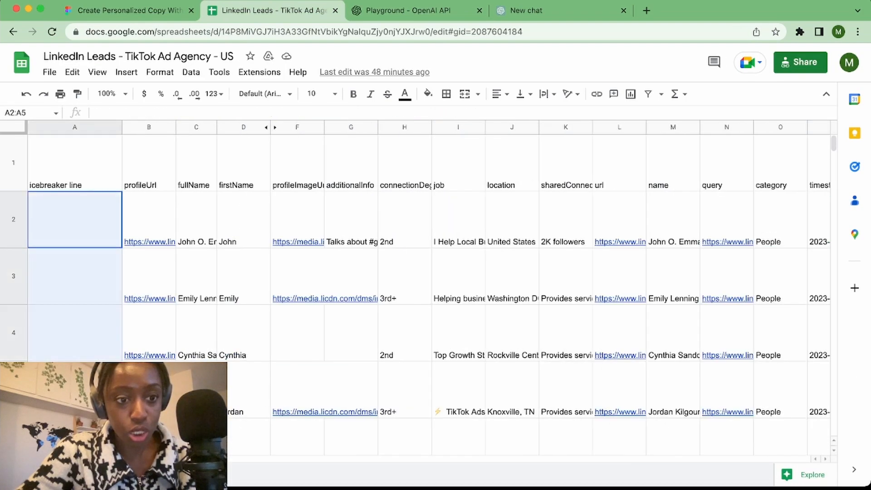
left_click_drag(75, 433, 75, 436)
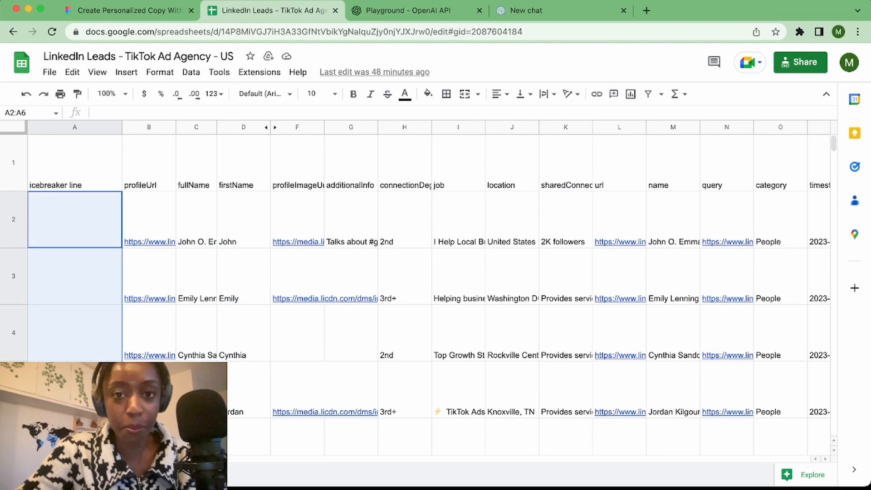
left_click(75, 333)
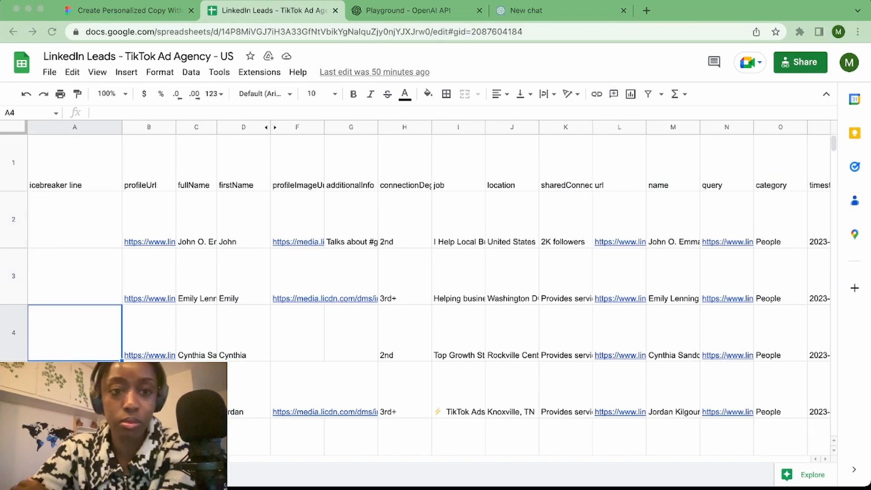
Open Make's new scenario page in a new browser tab
key("super+t")
type("https://eu1.make.com/42937/scenarios/add")
key("Return")
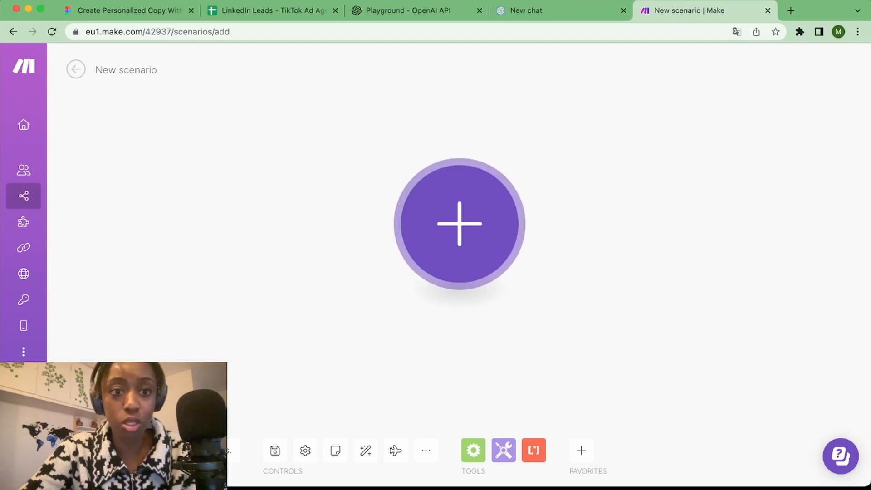
Go back to the LinkedIn Leads spreadsheet and review the post column for the leads
left_click(278, 11)
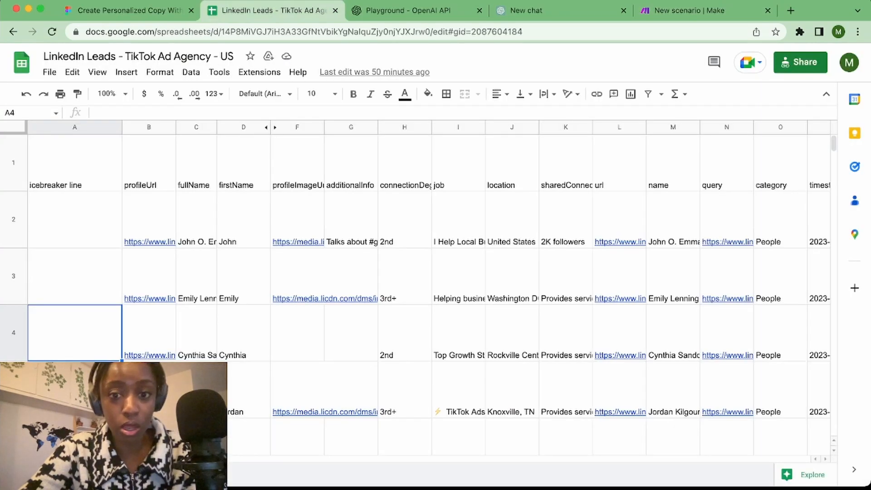
mouse_move(298, 298)
scroll(431, 272, "right", 10)
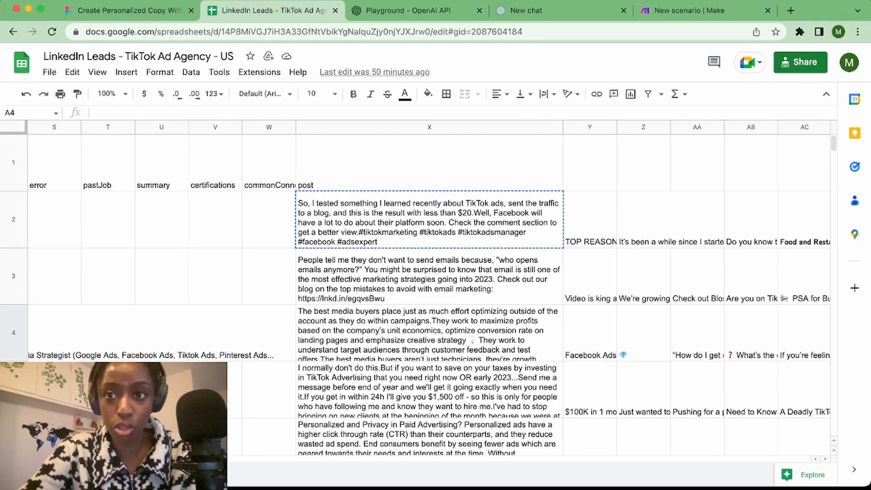
scroll(431, 272, "left", 10)
In the new Make scenario, add a Google Sheets module with the Get Range Values action
left_click(694, 10)
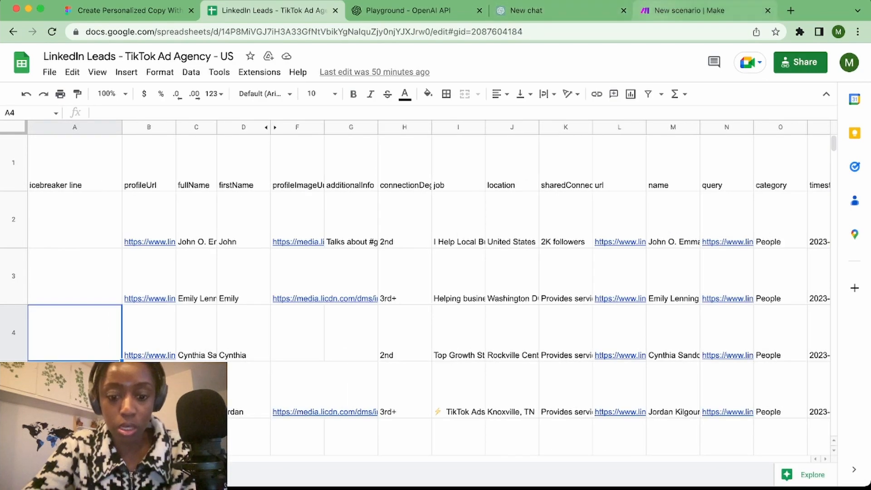
left_click(460, 224)
type("g")
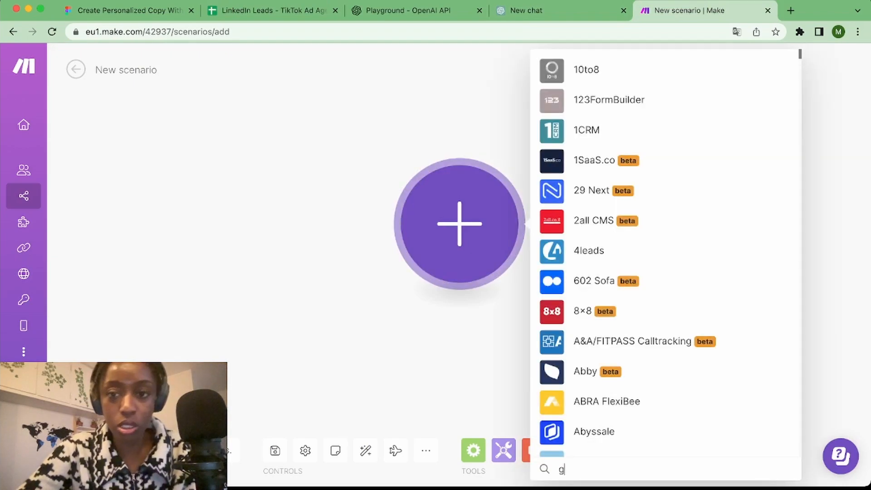
type("oogle sheets")
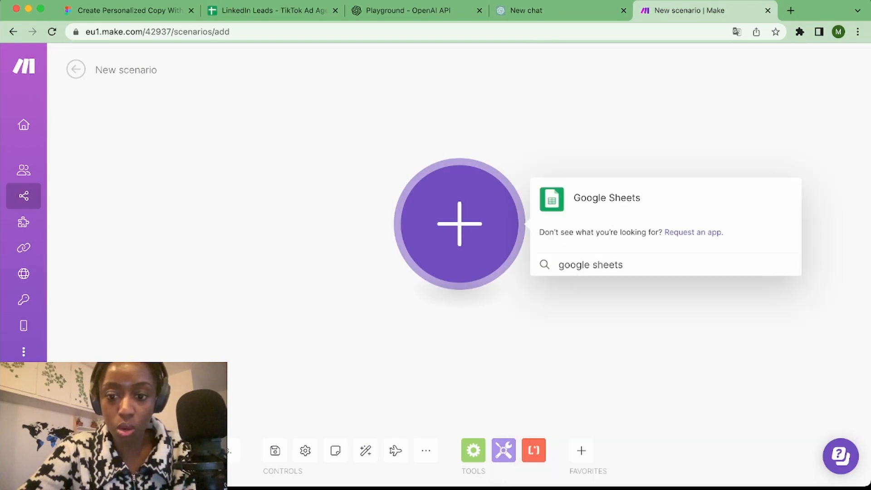
key("Return")
scroll(665, 254, "down", 10)
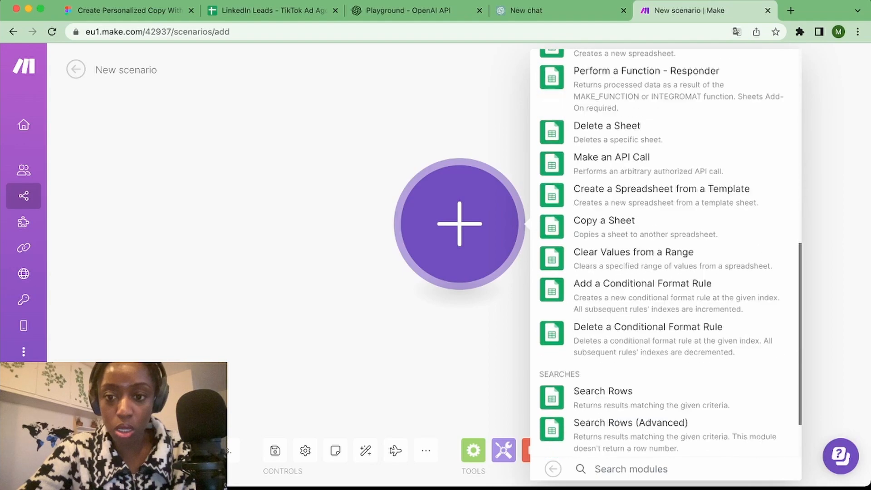
scroll(665, 254, "up", 6)
scroll(664, 254, "up", 4)
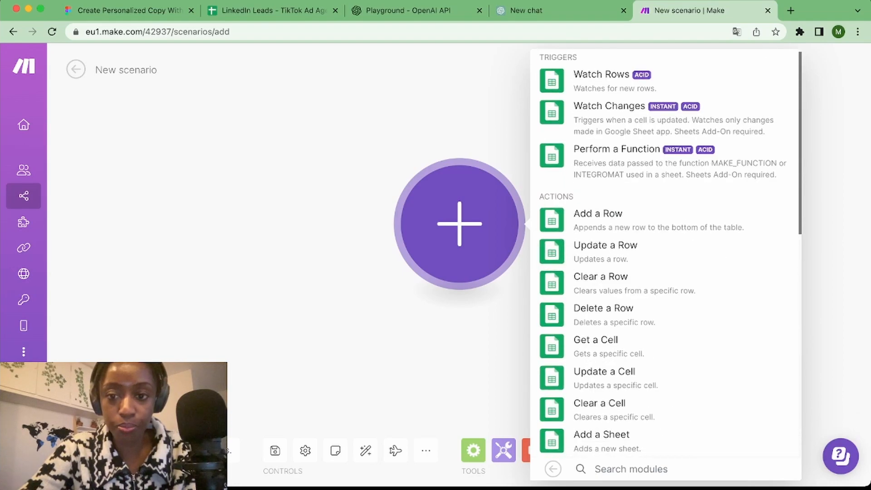
type("get ran")
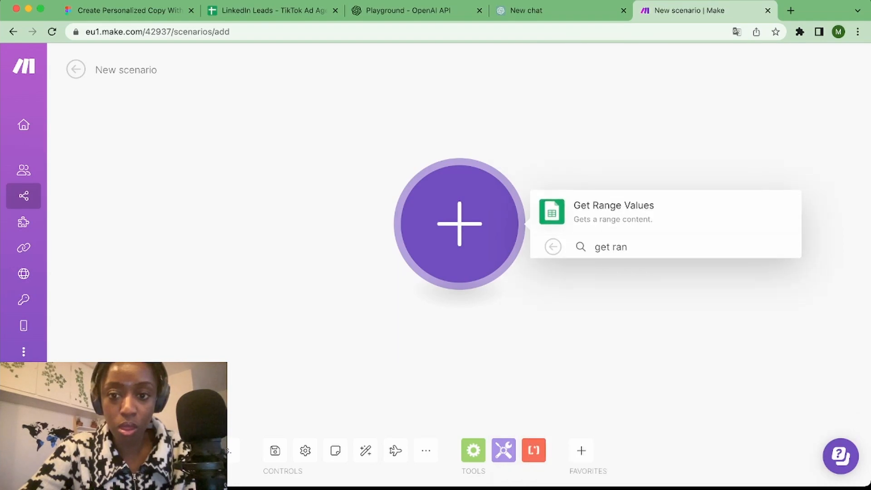
key("Return")
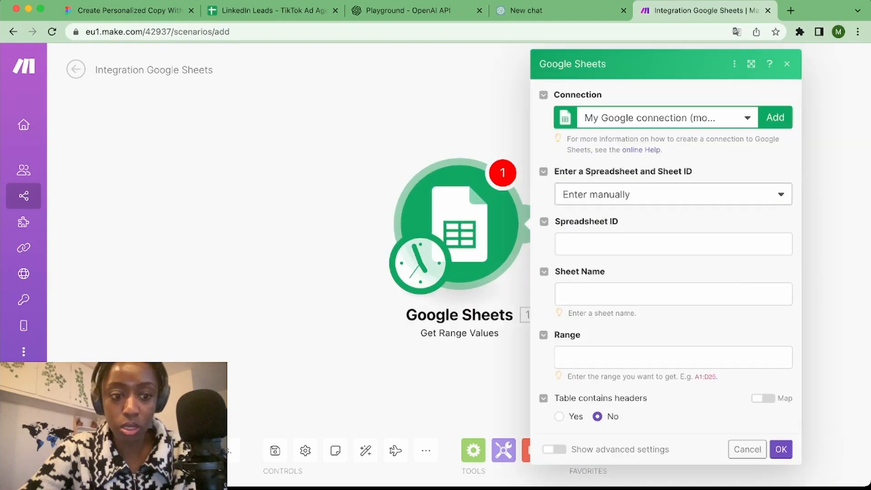
Check the leads spreadsheet and enter "Final sheet" as the Google Sheets module's sheet name
left_click(274, 10)
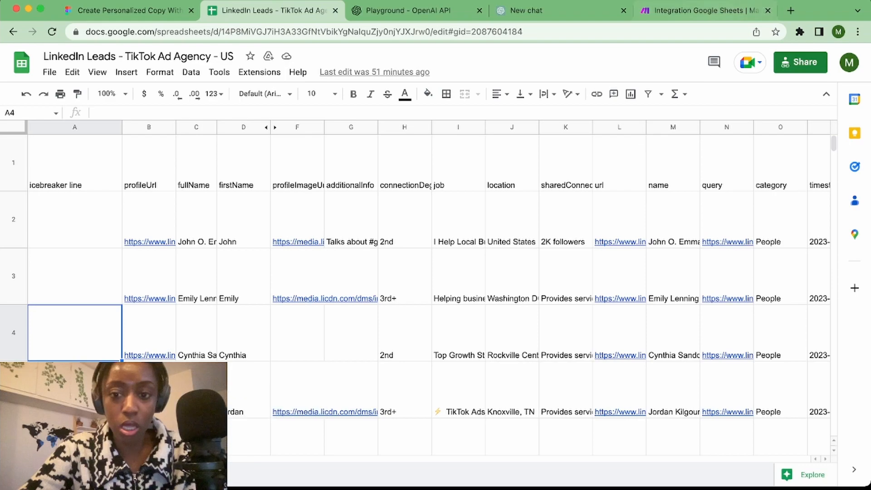
left_click(703, 10)
left_click(673, 294)
type("Final sheet")
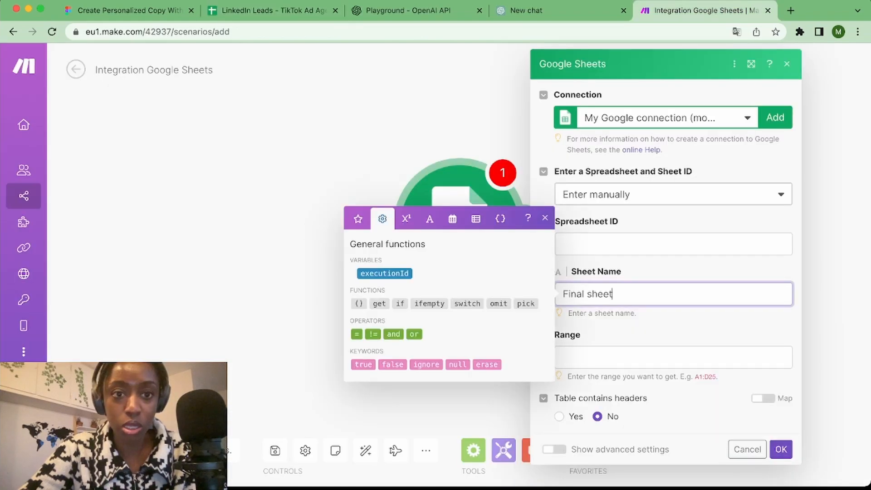
Copy the spreadsheet ID from the LinkedIn Leads URL into the module's Spreadsheet ID field
left_click(673, 244)
left_click(274, 11)
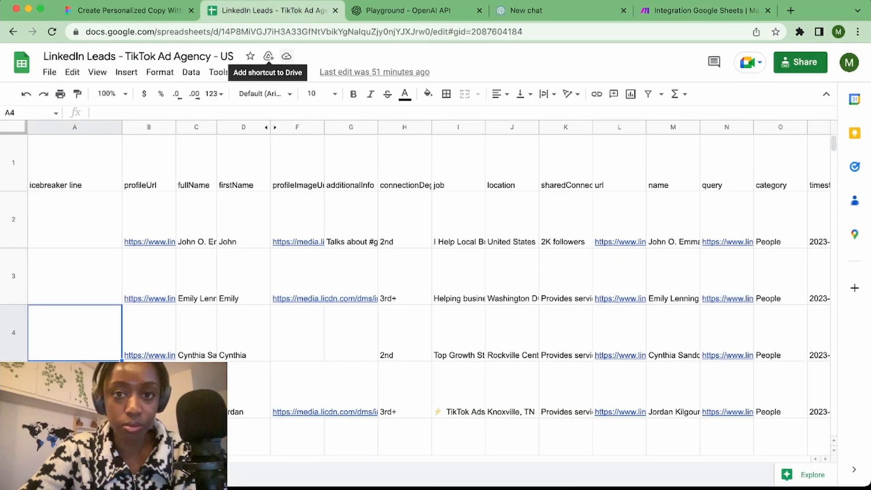
left_click_drag(221, 32, 432, 32)
key("super+c")
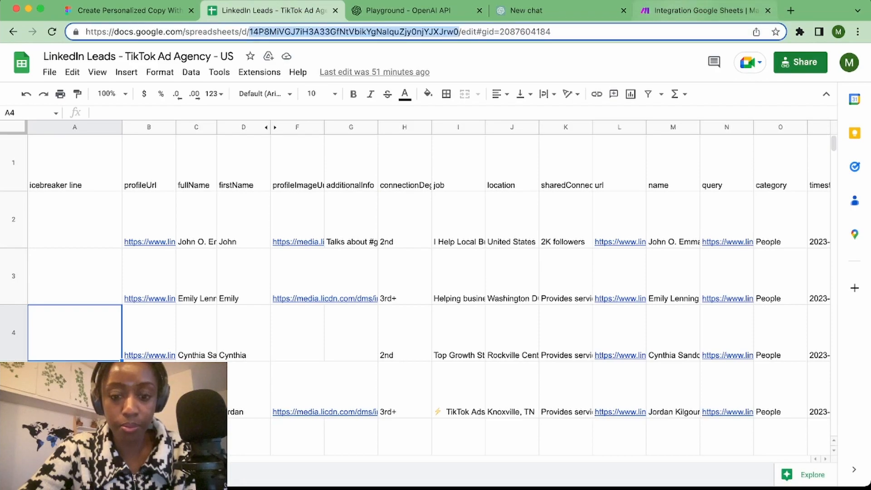
left_click(701, 10)
key("super+v")
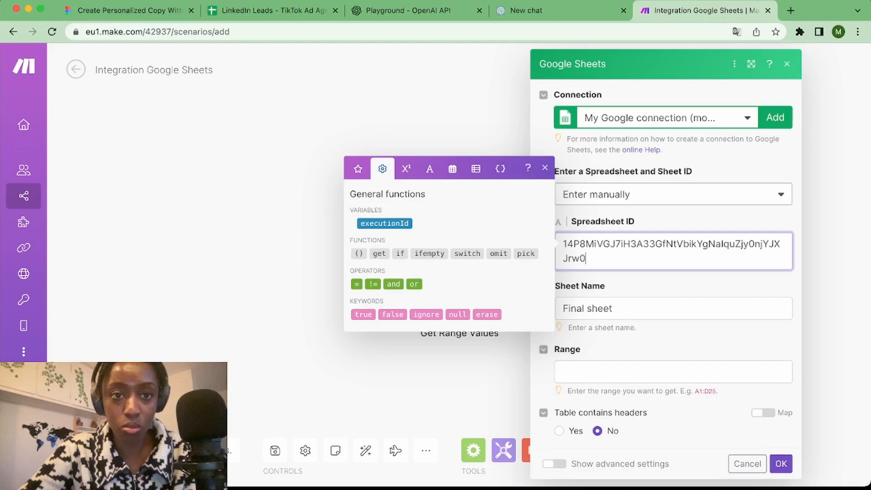
Set the module's range to A2:X, check it against the spreadsheet's post column and save the module settings
left_click(674, 372)
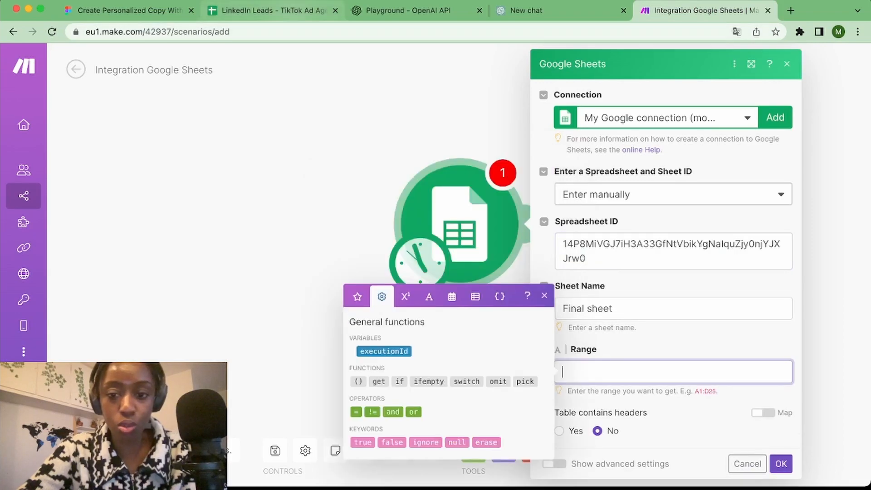
type("A2")
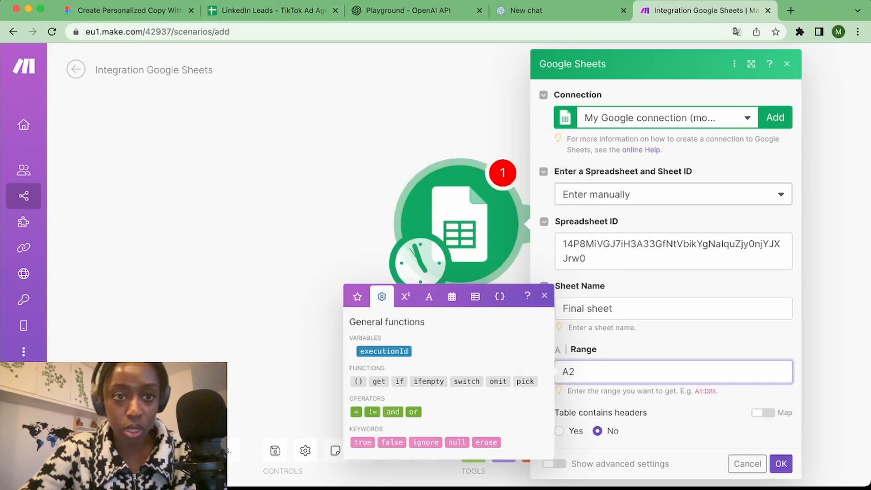
type(":X")
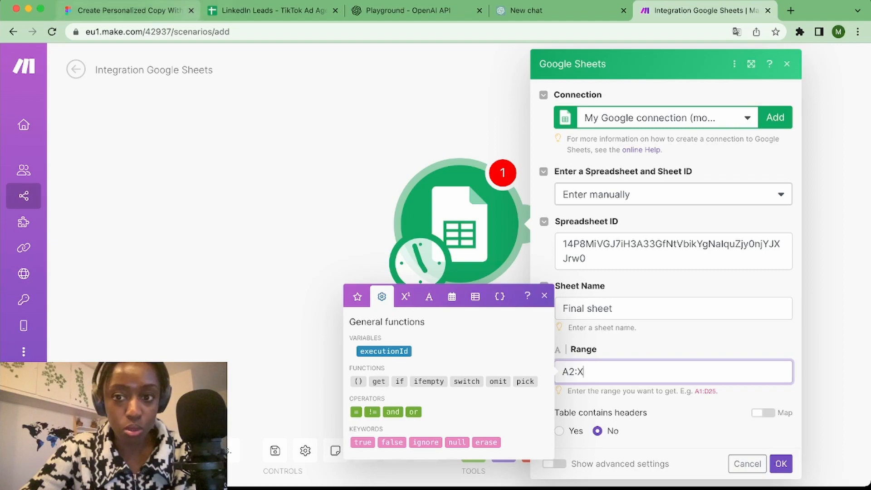
left_click(245, 11)
scroll(290, 254, "right", 10)
scroll(426, 272, "right", 8)
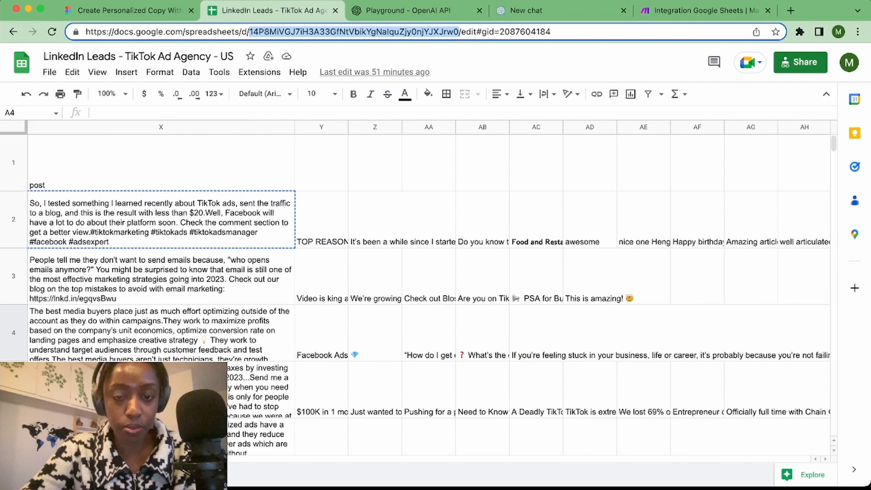
left_click(704, 11)
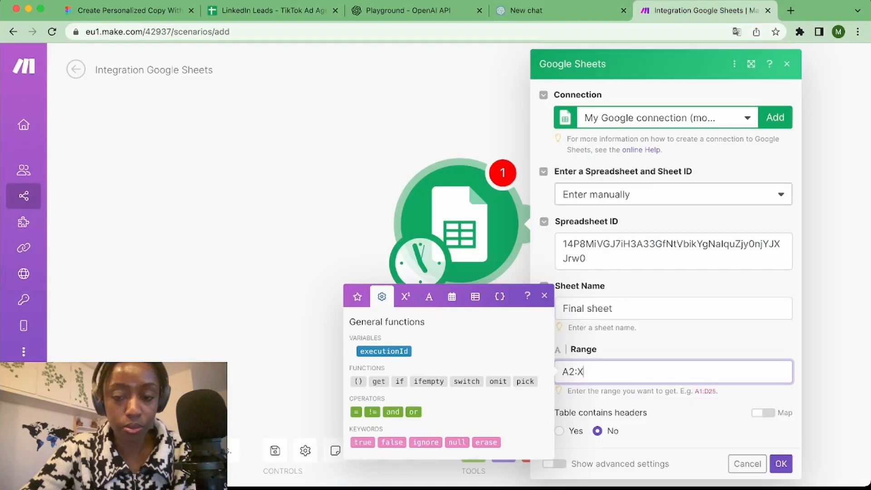
left_click(780, 463)
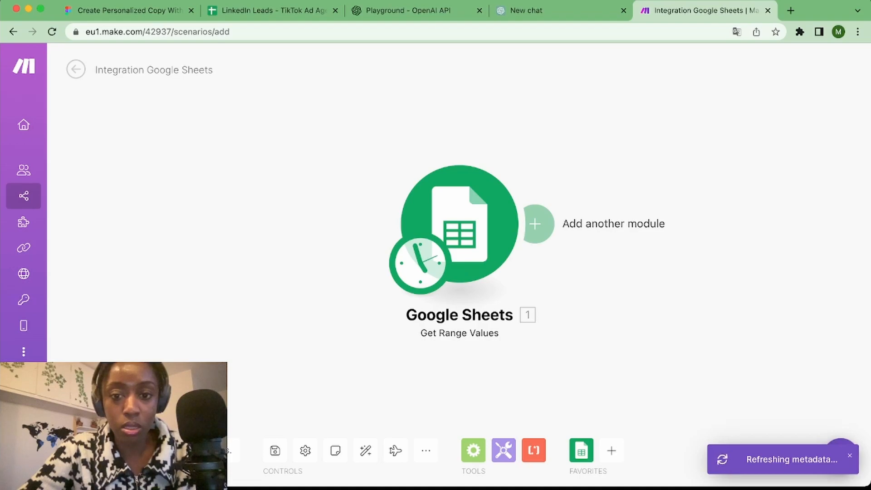
Add an OpenAI GPT-3 module with the Create a Completion action after the Google Sheets module
left_click(535, 224)
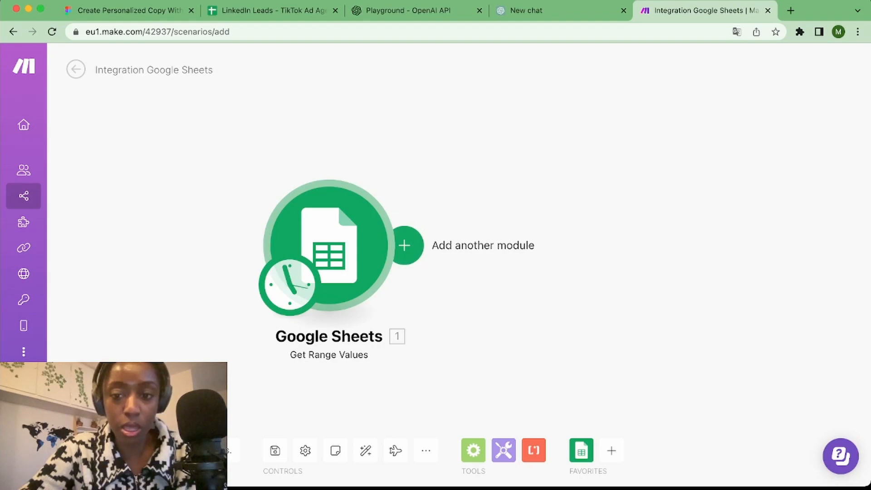
left_click(405, 246)
type("o")
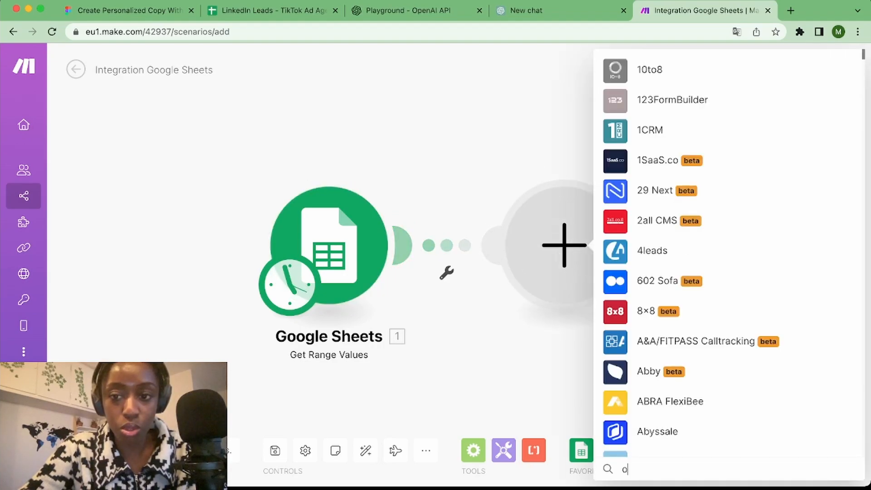
type("penAI")
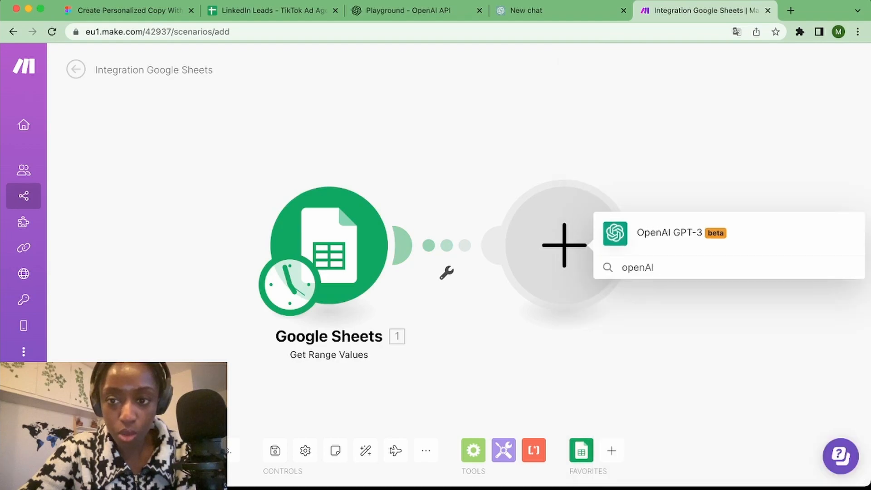
key("Return")
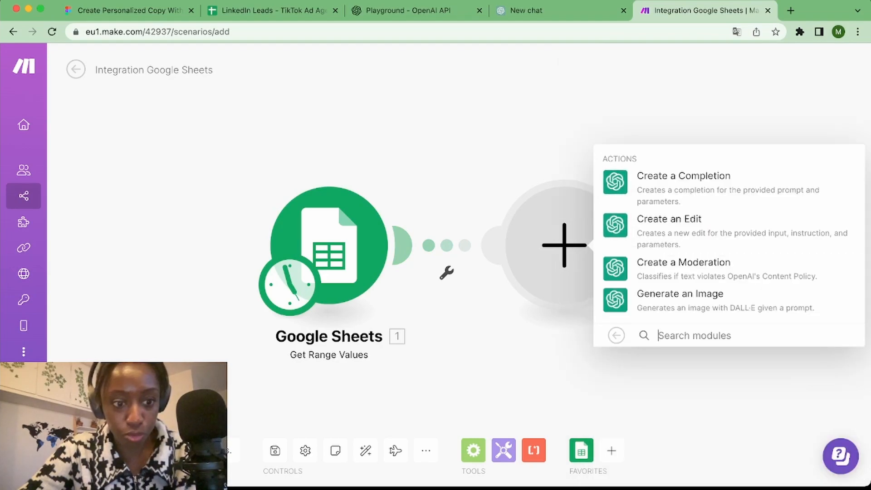
left_click(436, 11)
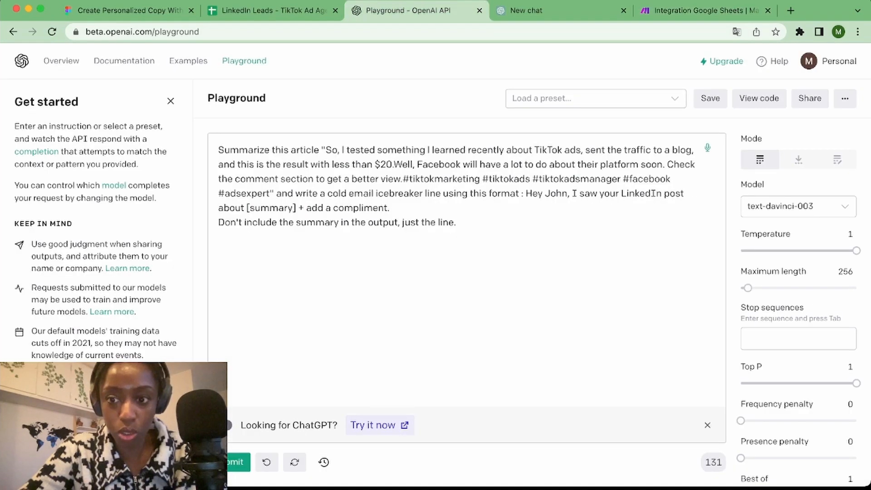
left_click(705, 10)
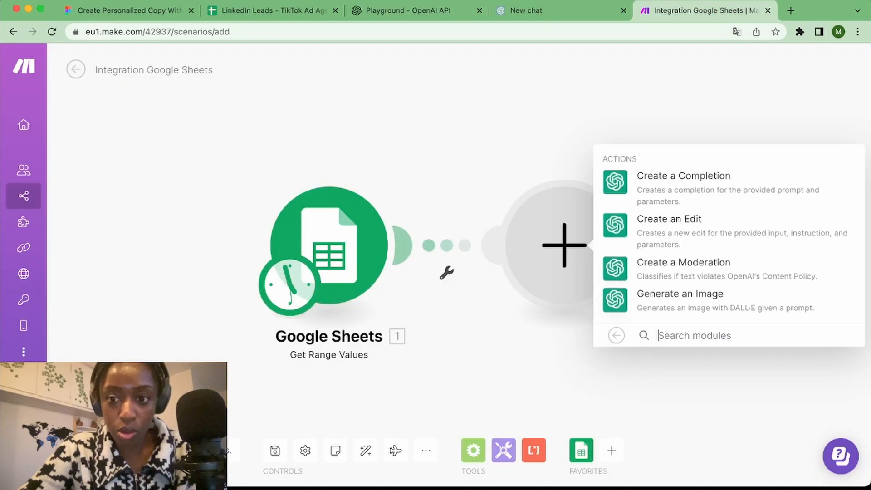
left_click(615, 182)
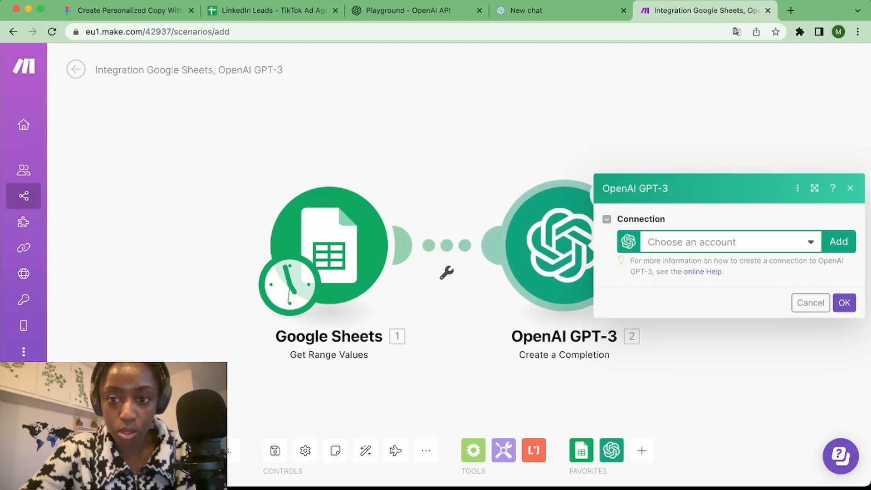
Start a new connection for the OpenAI module and open the API keys page linked under its API Key field in a new tab
left_click(838, 241)
left_click(688, 230)
left_click(601, 207)
left_click(713, 249)
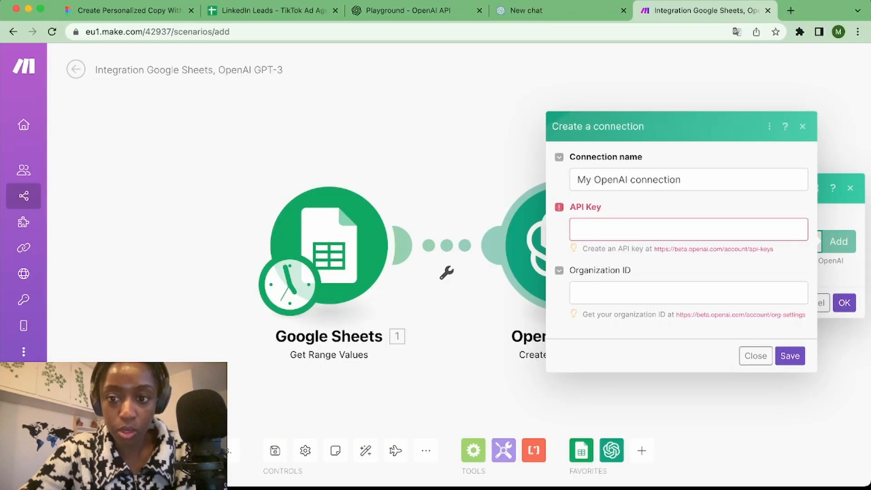
left_click_drag(654, 259, 773, 259)
key("ctrl+c")
key("ctrl+t")
key("ctrl+v")
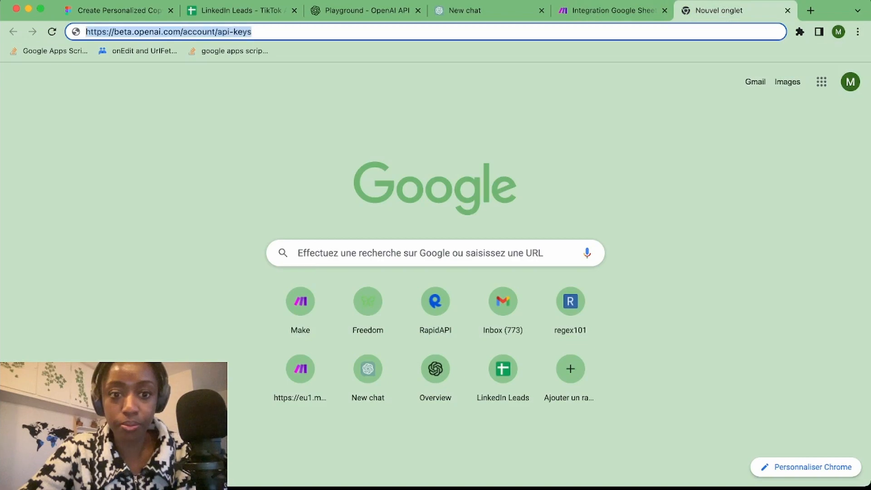
key("Return")
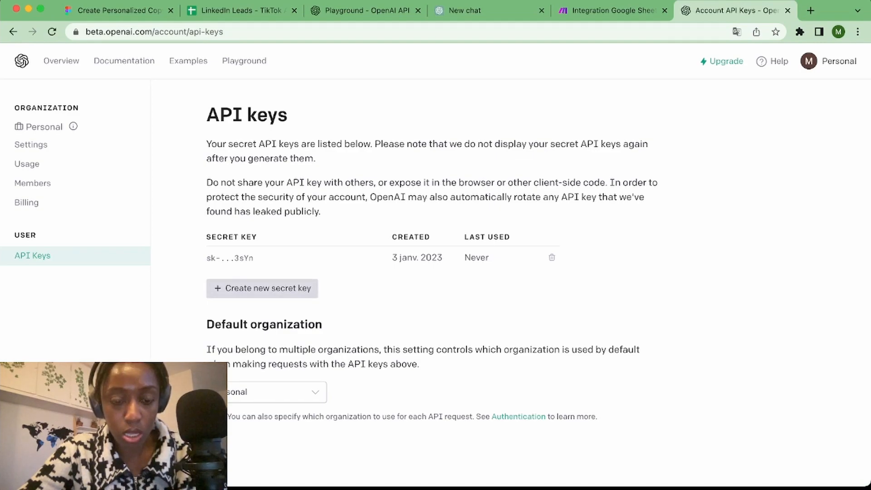
Generate a new OpenAI secret key and paste the API key into the Make connection's API Key field
left_click(263, 288)
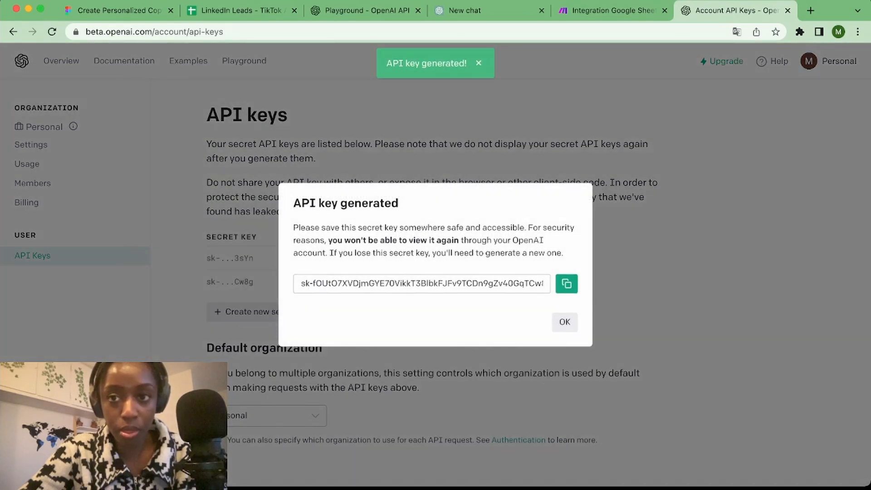
left_click(567, 283)
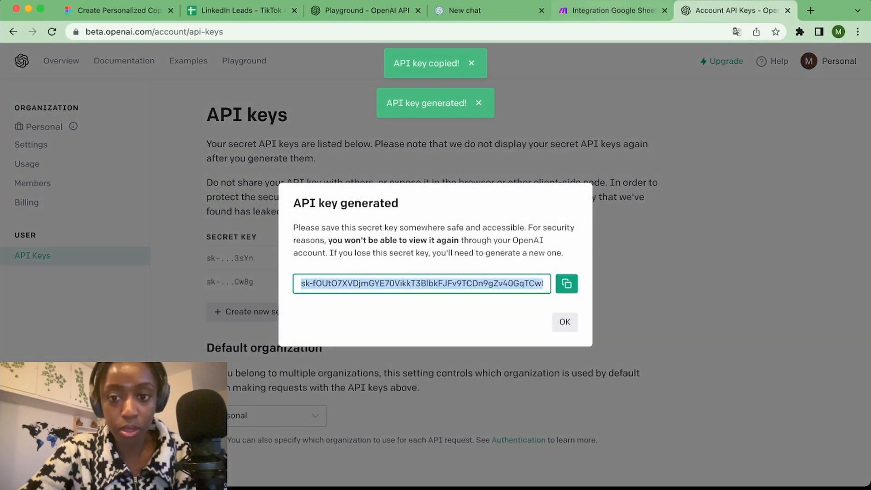
left_click(613, 10)
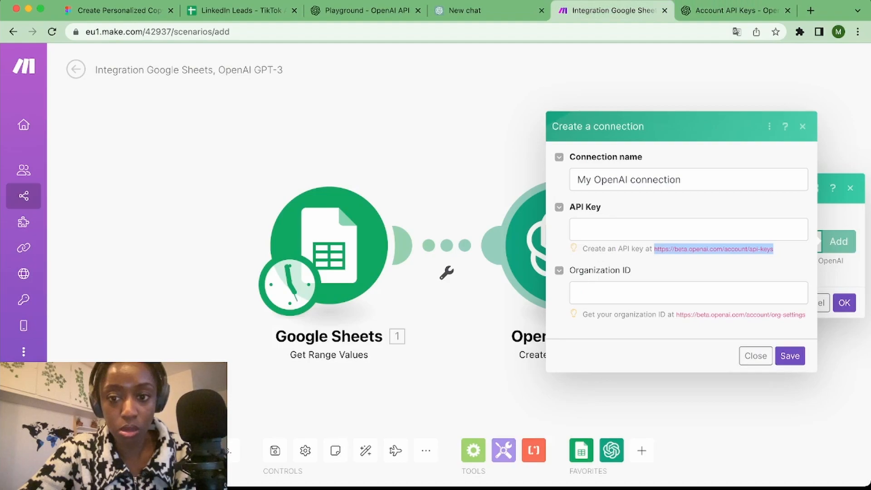
left_click(617, 230)
key("super+v")
left_click_drag(616, 229, 567, 229)
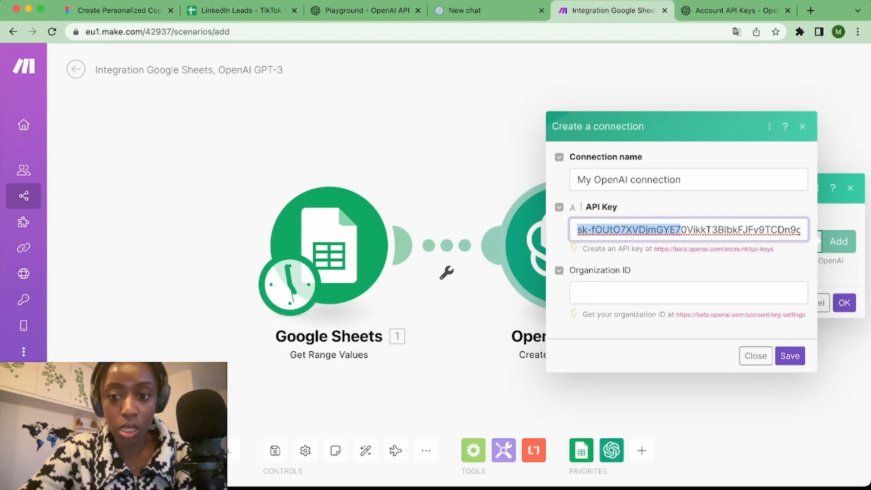
Copy the organization ID from OpenAI's organization settings into the connection's Organization ID field and save the connection
left_click(617, 293)
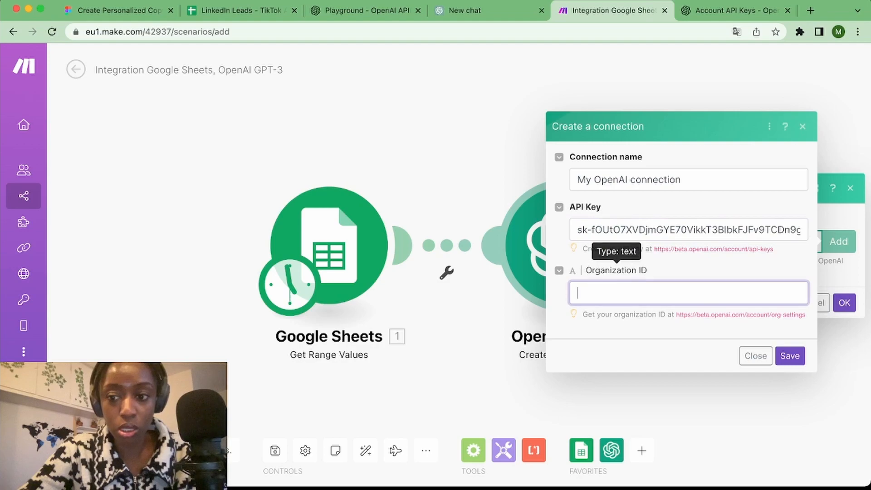
left_click_drag(676, 314, 805, 315)
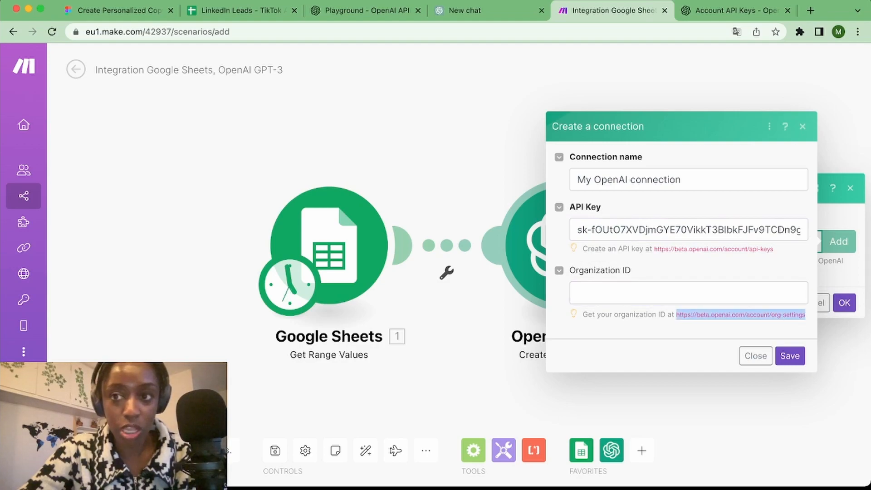
key("super+c")
key("super+t")
key("super+v")
key("Return")
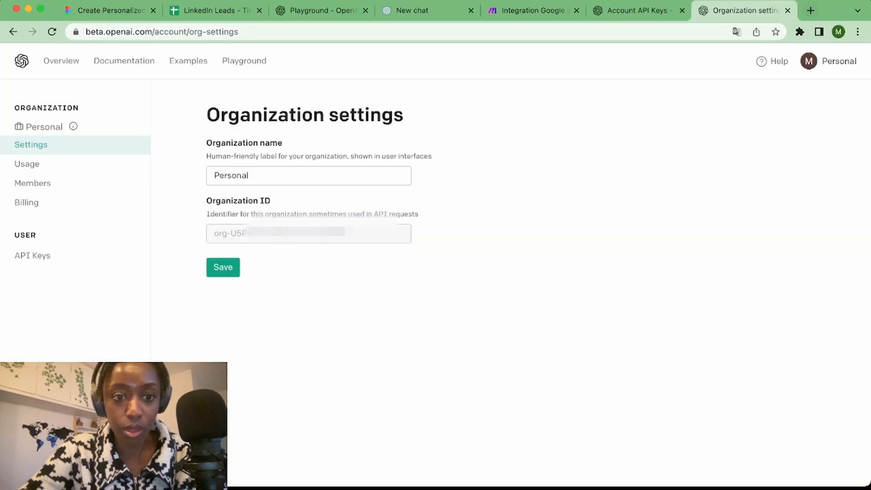
triple_click(279, 233)
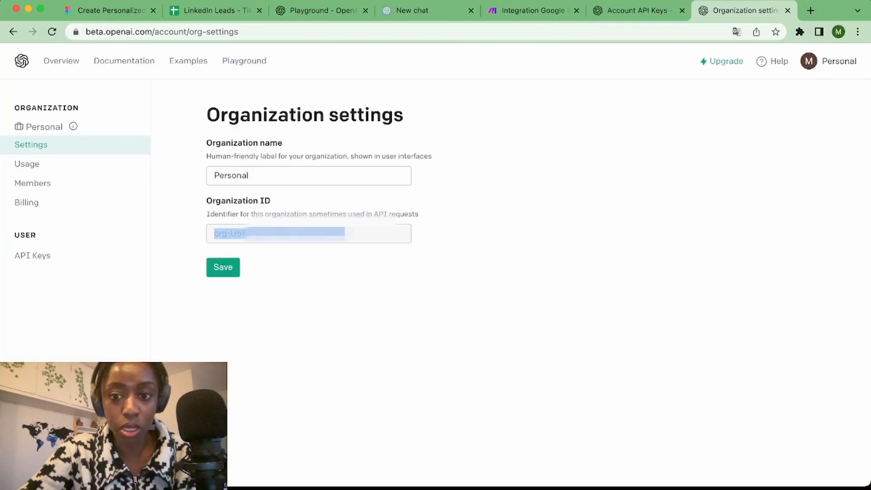
left_click(533, 10)
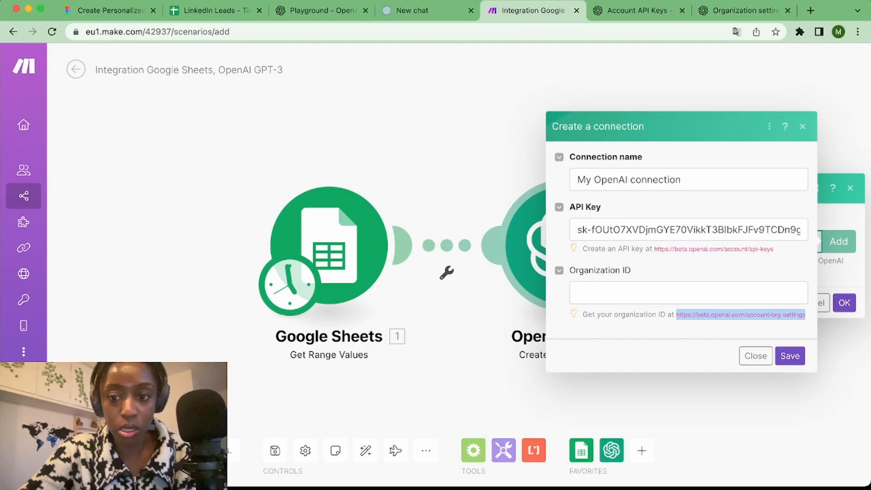
left_click(689, 293)
key("super+v")
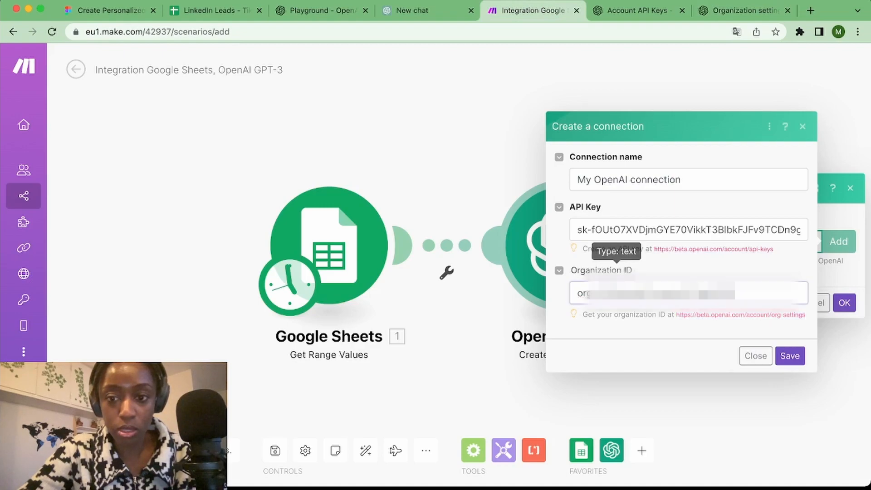
key("Return")
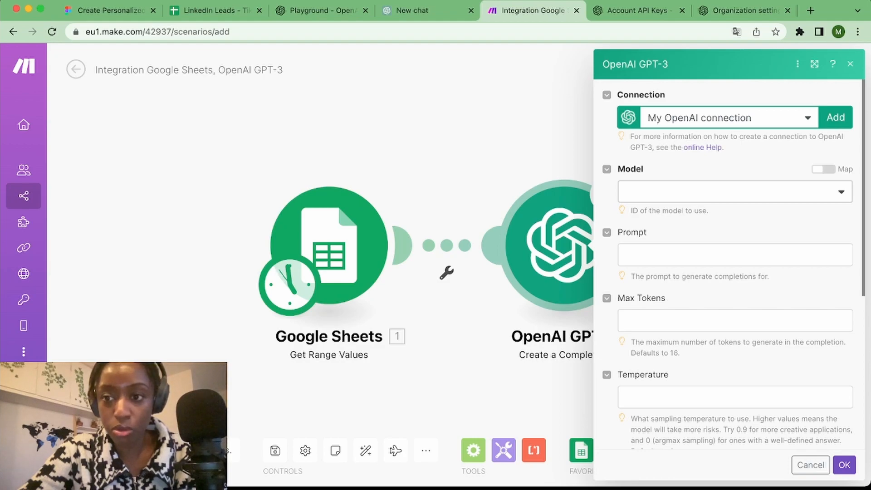
Check the Playground settings and configure the OpenAI module with 256 max tokens, temperature 1 and the text-davinci-003 model
left_click(323, 11)
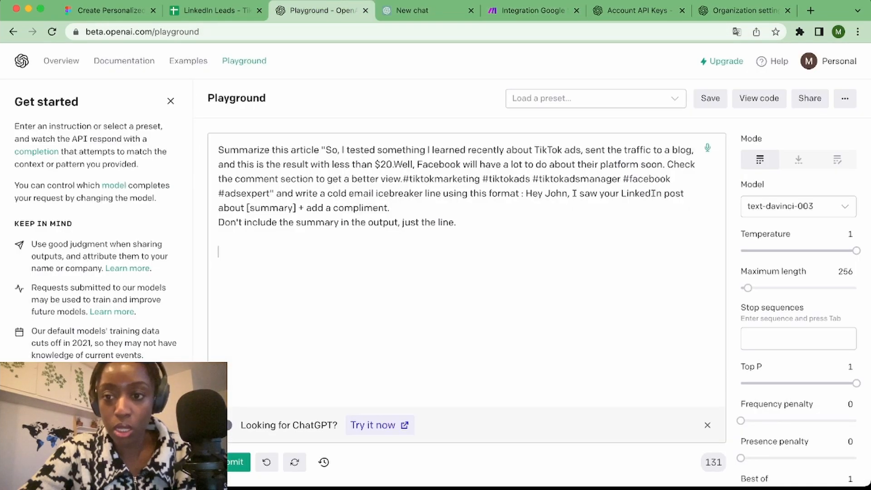
mouse_move(753, 185)
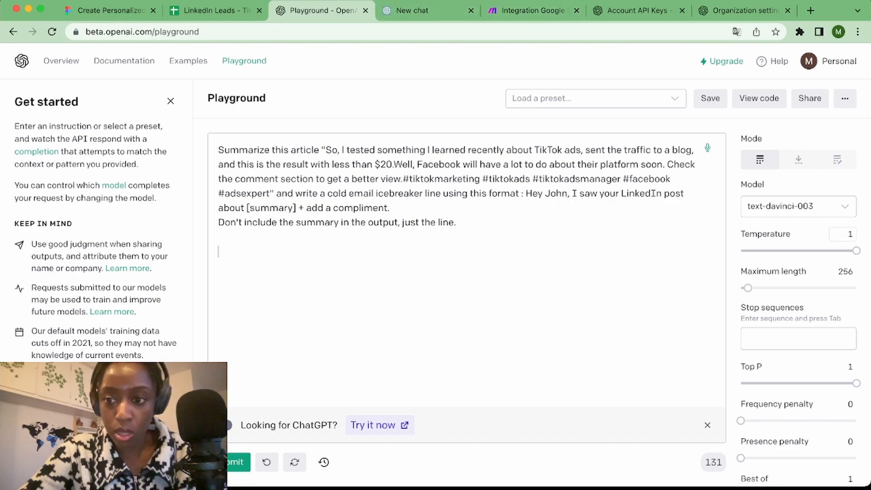
mouse_move(799, 279)
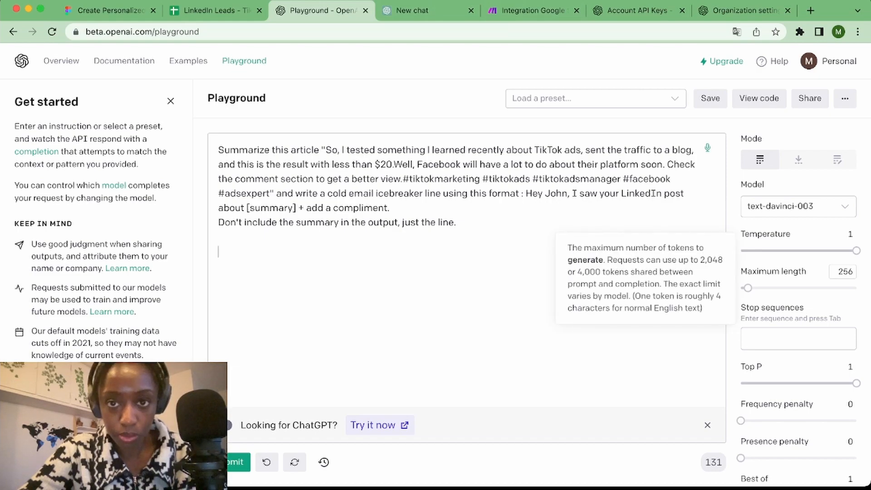
left_click(531, 10)
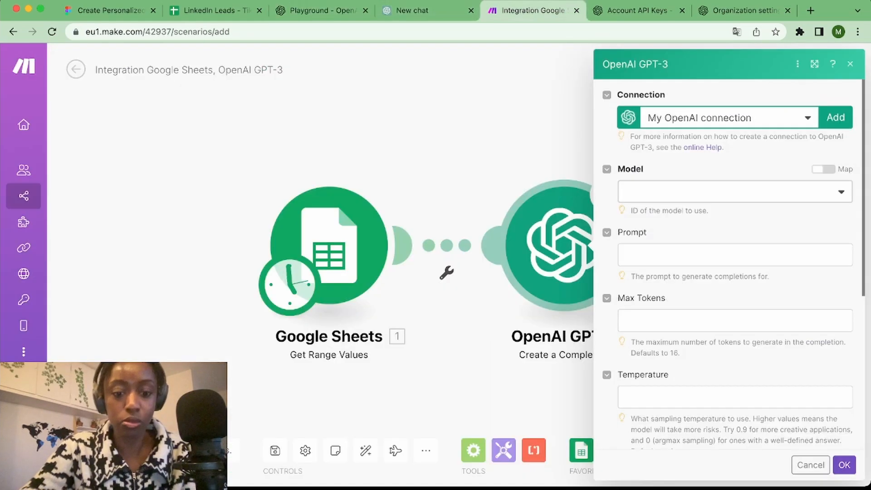
left_click(735, 320)
type("2")
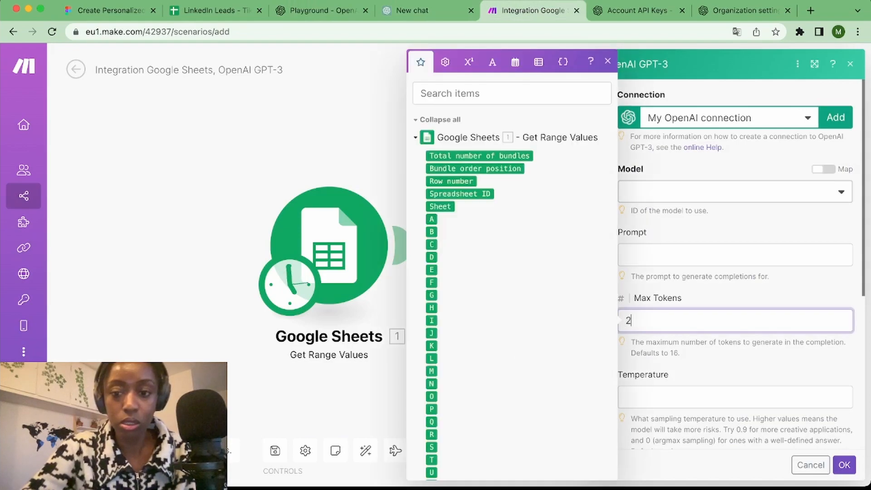
type("56")
key("Tab")
type("1")
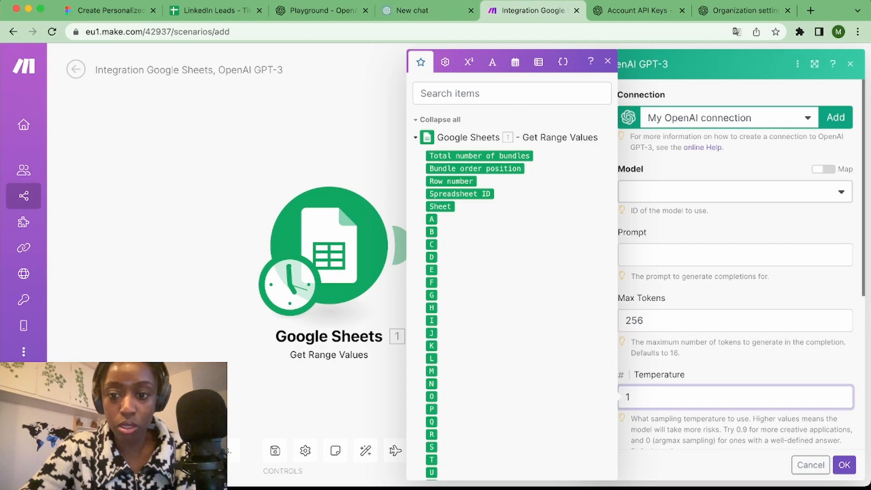
left_click(735, 192)
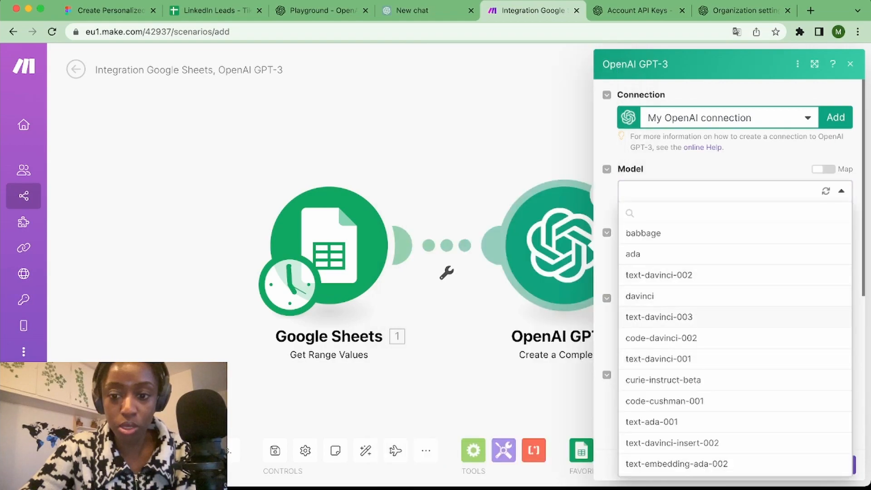
left_click(680, 317)
Copy the full icebreaker prompt from the OpenAI Playground into the Make module's Prompt field
left_click(708, 255)
scroll(707, 272, "down", 2)
scroll(708, 272, "up", 2)
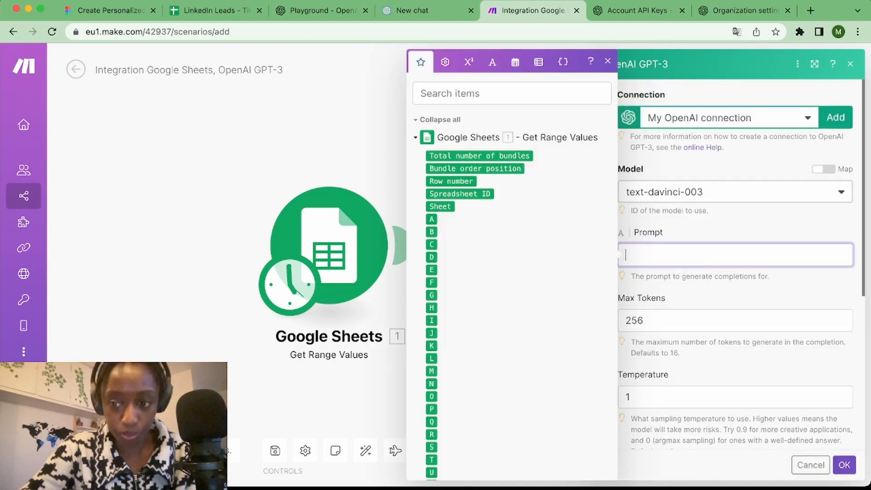
left_click(322, 10)
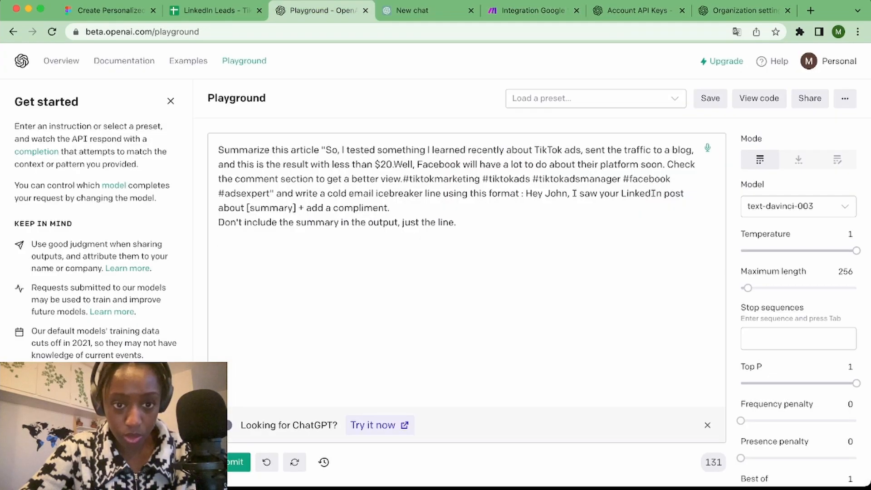
triple_click(264, 151)
key("super+a")
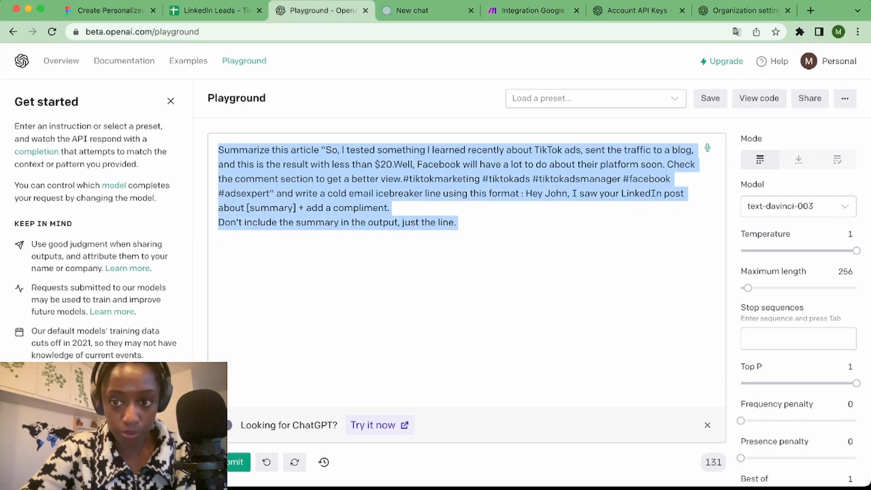
left_click(531, 10)
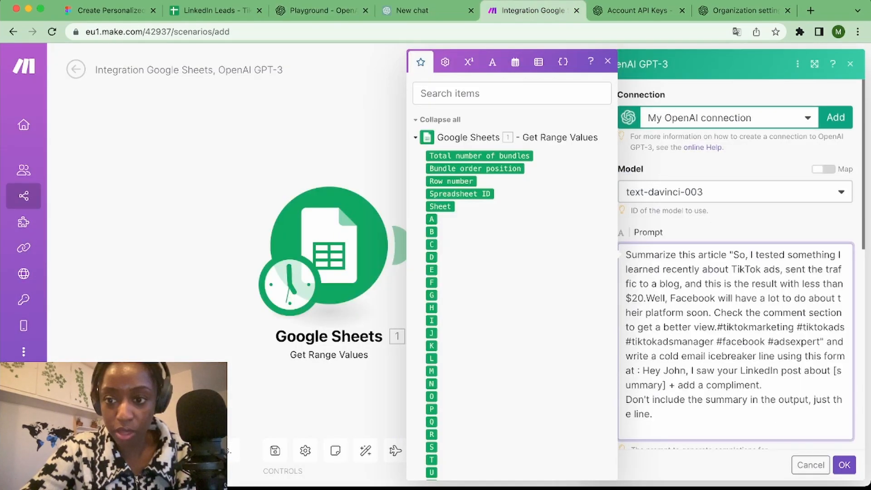
Replace the quoted article text in the OpenAI prompt with the Google Sheets column X value, checking the post column in the leads sheet
left_click_drag(733, 255, 819, 342)
key("BackSpace")
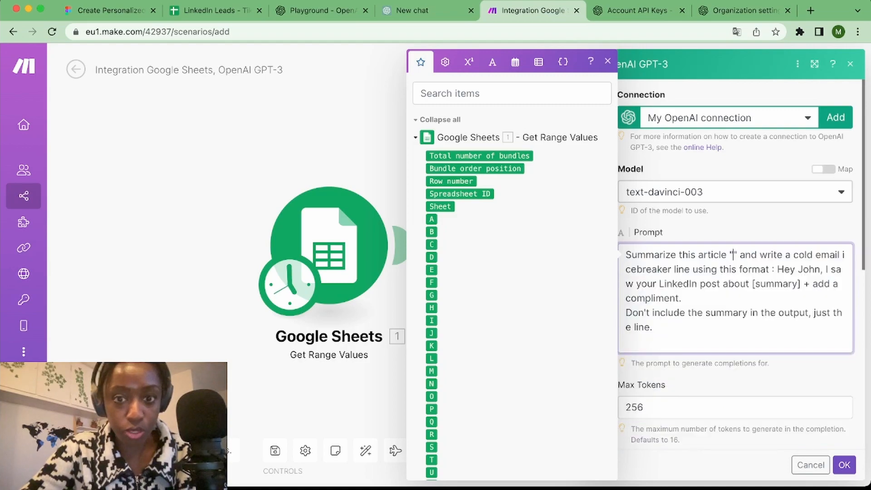
scroll(512, 276, "down", 2)
left_click(216, 10)
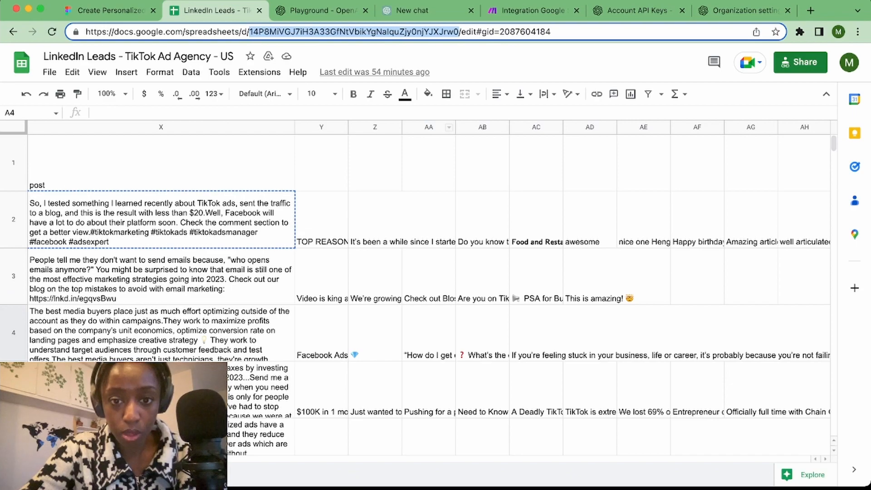
left_click(531, 10)
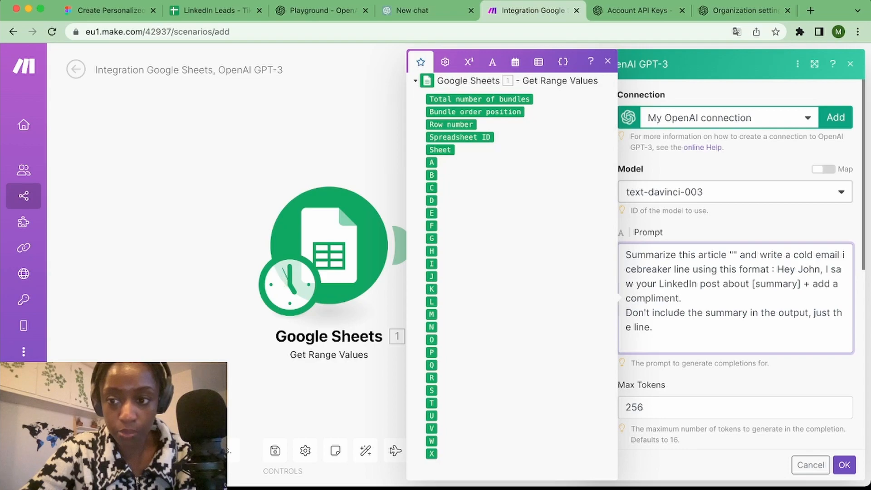
left_click(432, 453)
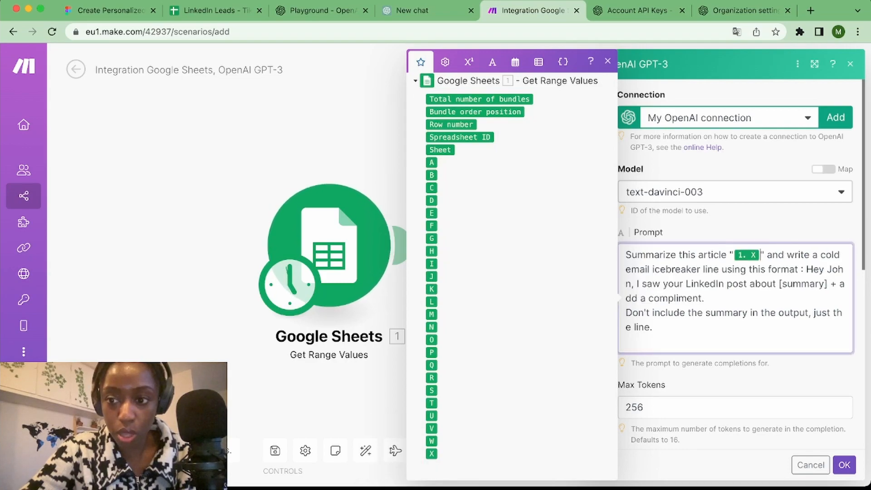
Replace the greeting's sample first name in the prompt with the Google Sheets column D value, checking the firstName column in the leads sheet
left_click_drag(827, 269, 631, 284)
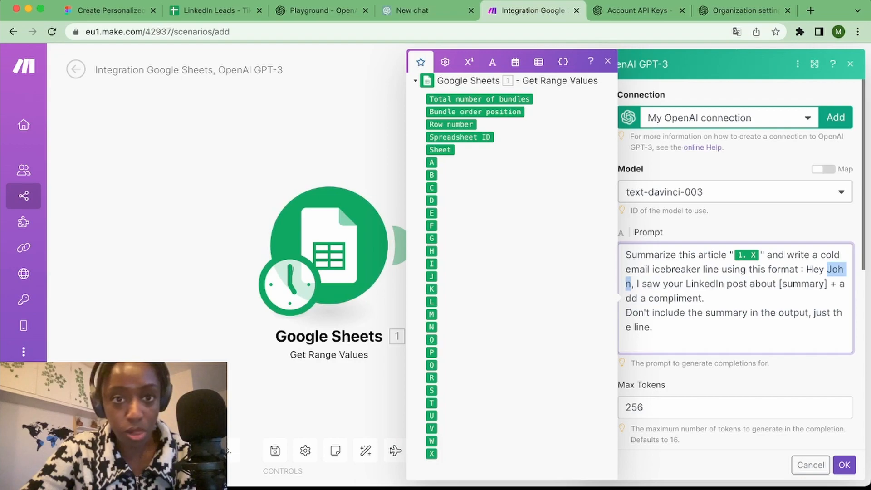
key("BackSpace")
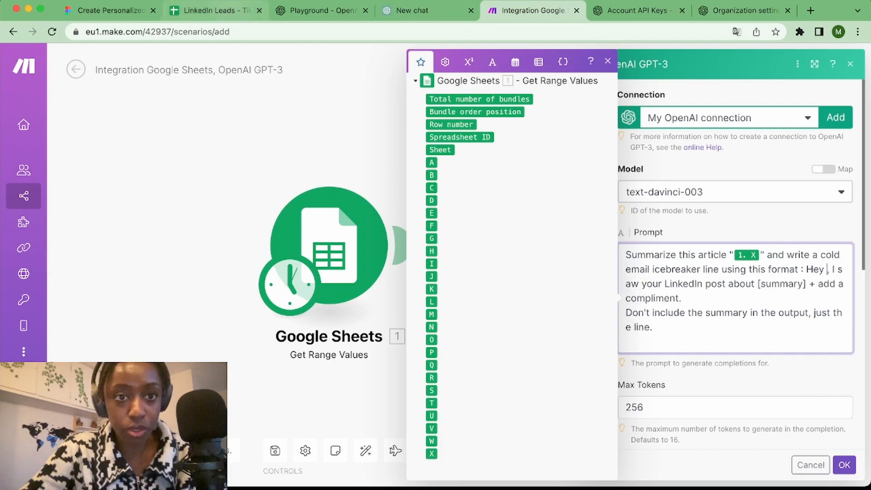
left_click(211, 10)
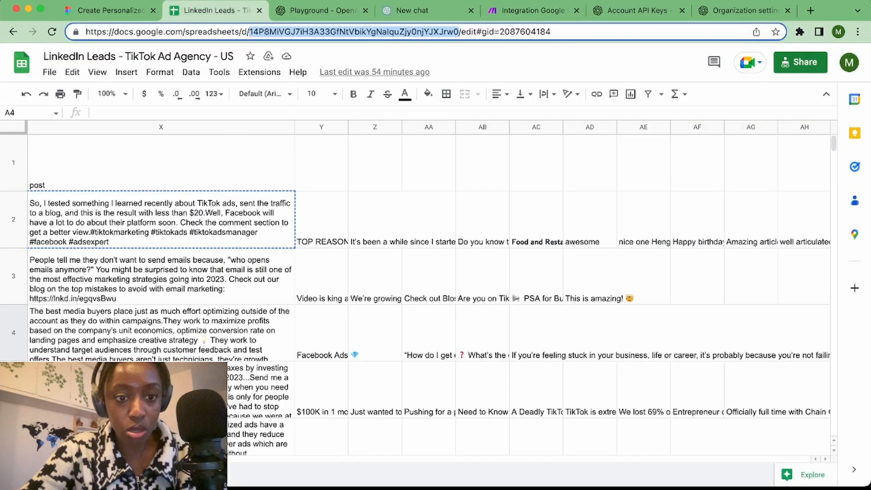
left_click(74, 333)
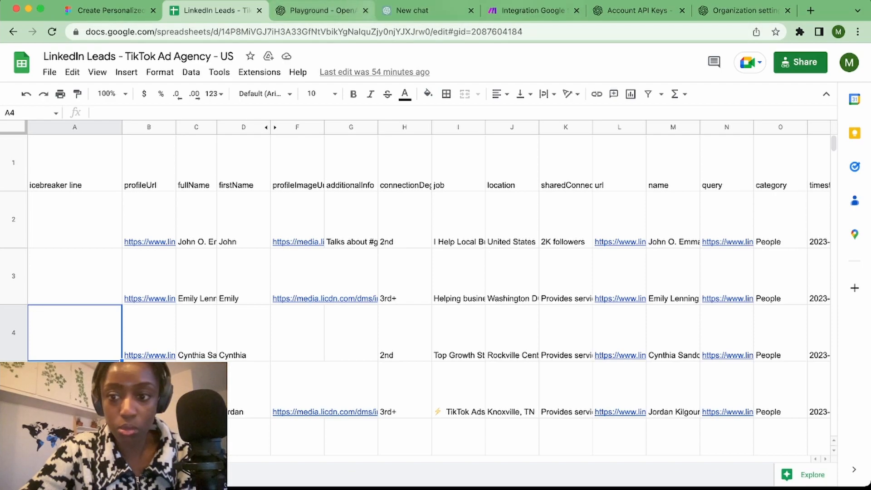
left_click(540, 10)
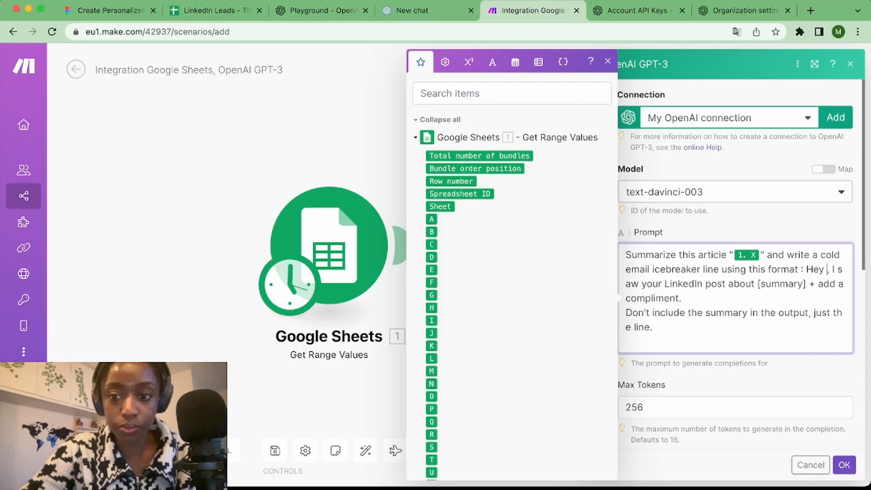
left_click(431, 256)
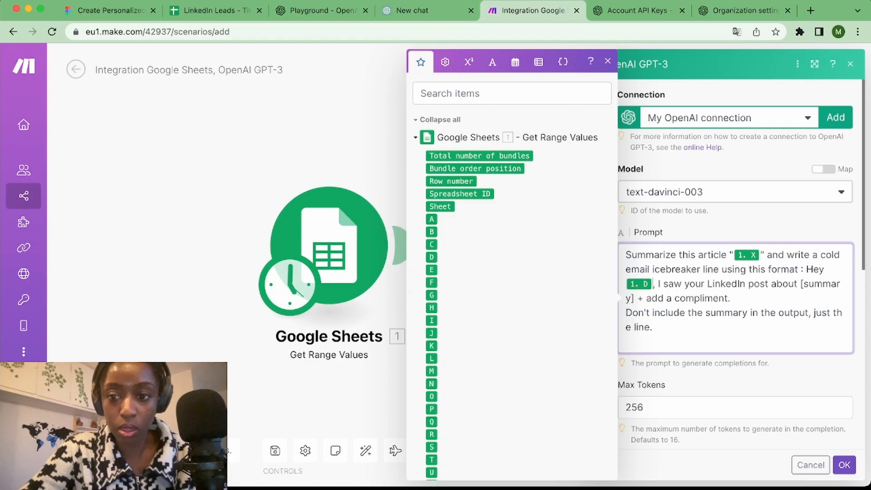
Compare the module's remaining completion settings with the OpenAI Playground parameters and save the OpenAI GPT-3 module
left_click(626, 341)
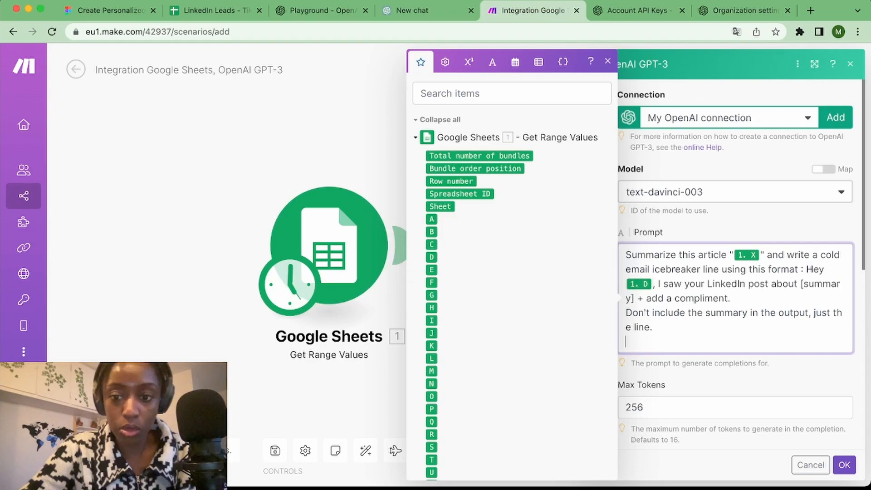
scroll(512, 272, "down", 2)
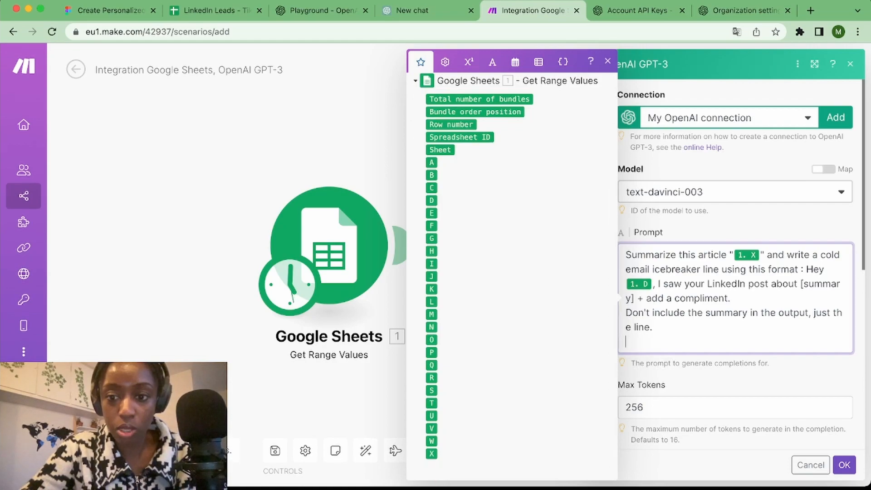
scroll(735, 273, "down", 7)
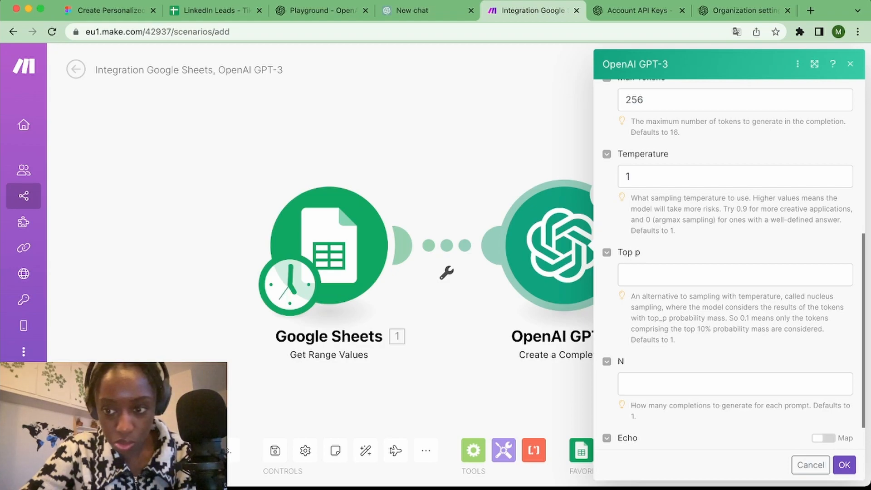
left_click(318, 10)
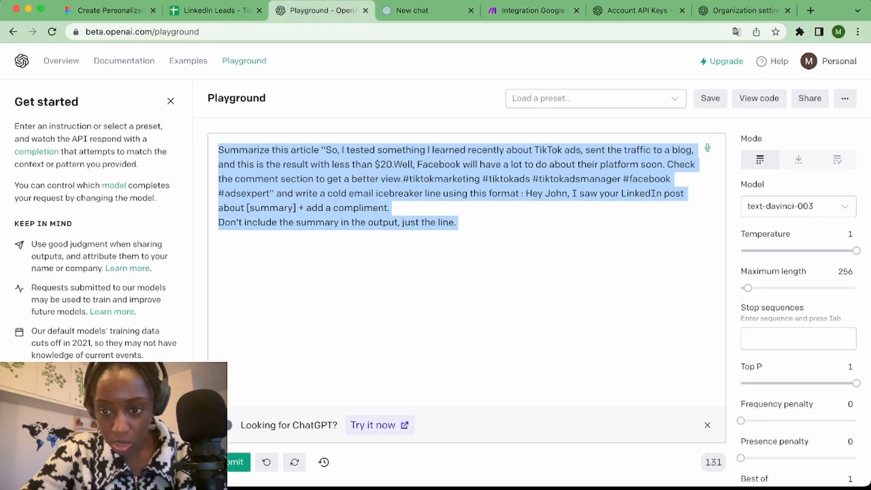
scroll(754, 386, "down", 2)
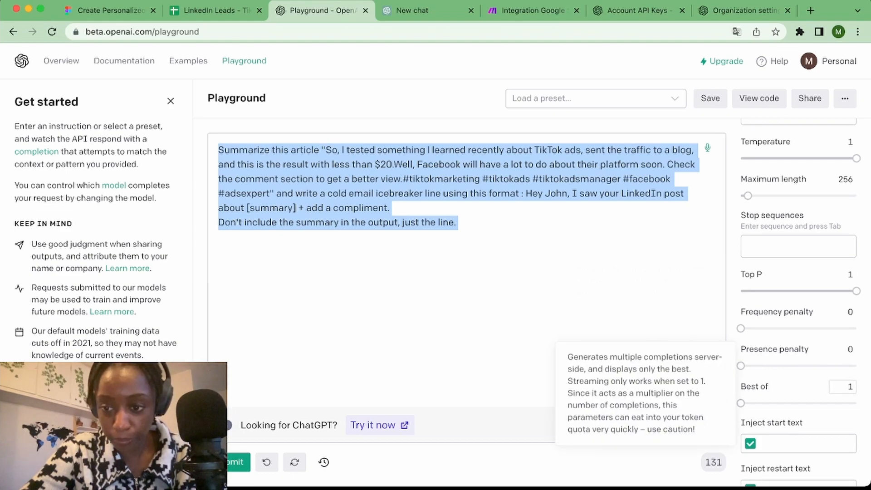
scroll(799, 295, "down", 1)
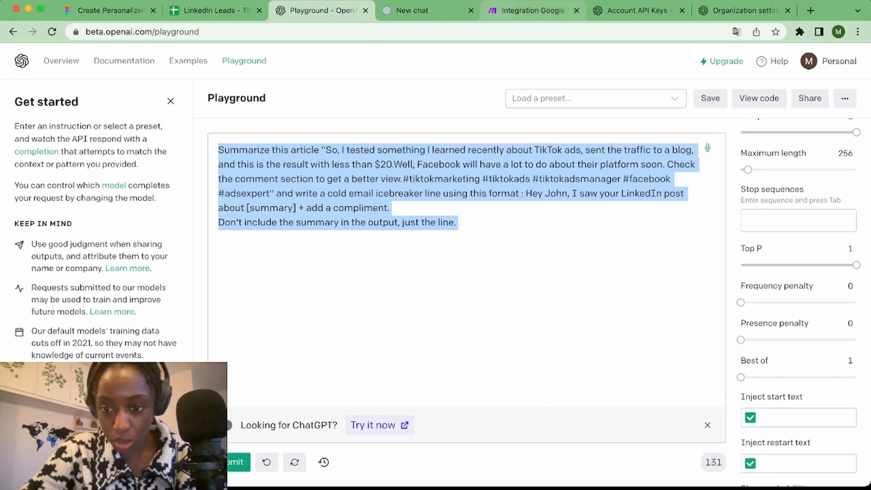
left_click(534, 10)
scroll(734, 263, "down", 1)
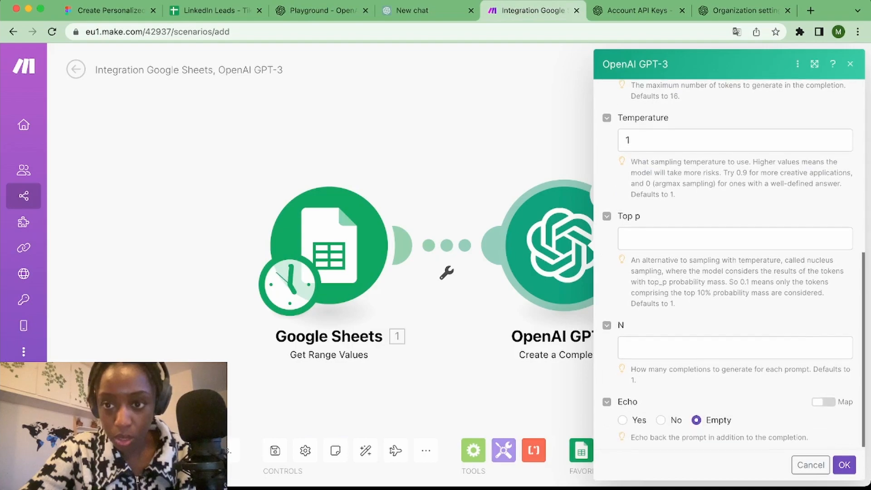
scroll(734, 263, "up", 10)
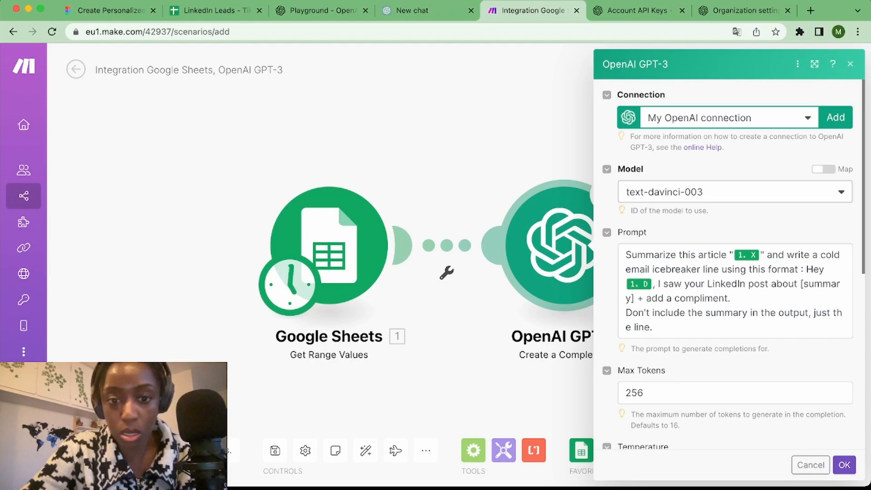
left_click(844, 465)
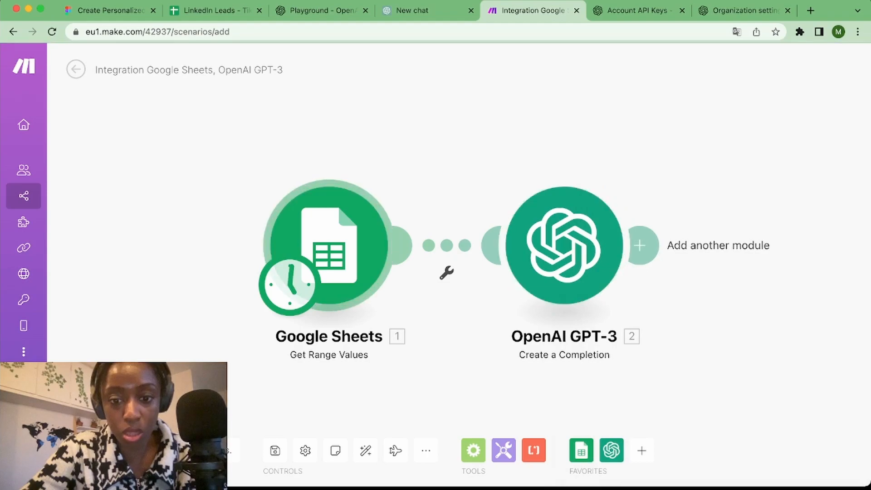
Set the Get Range Values module's range to A2:X2, save it and run the scenario once
left_click(329, 246)
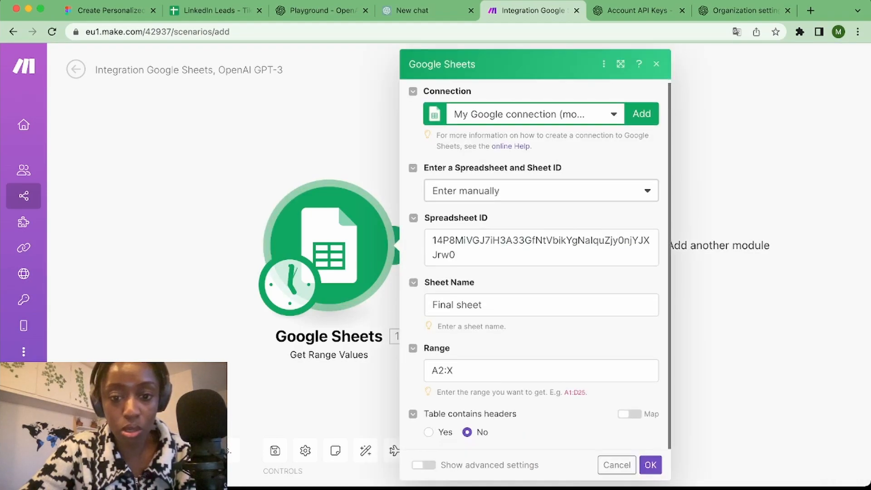
left_click(458, 371)
type("2")
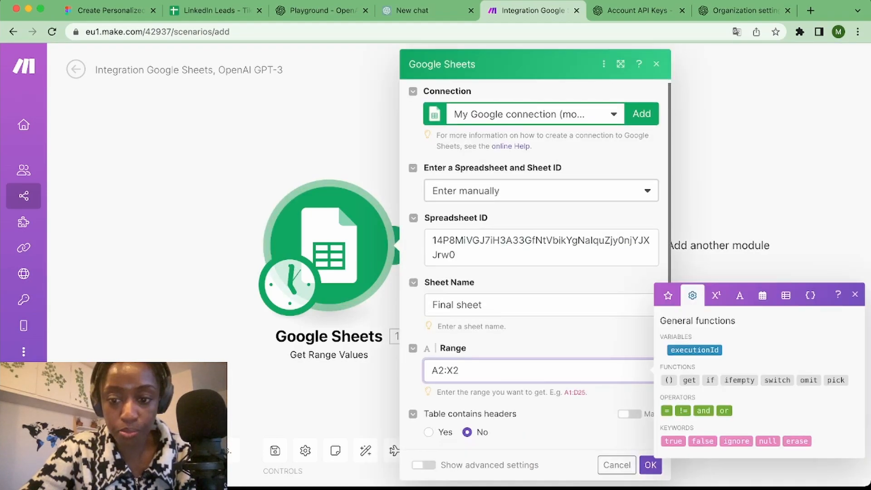
left_click(651, 464)
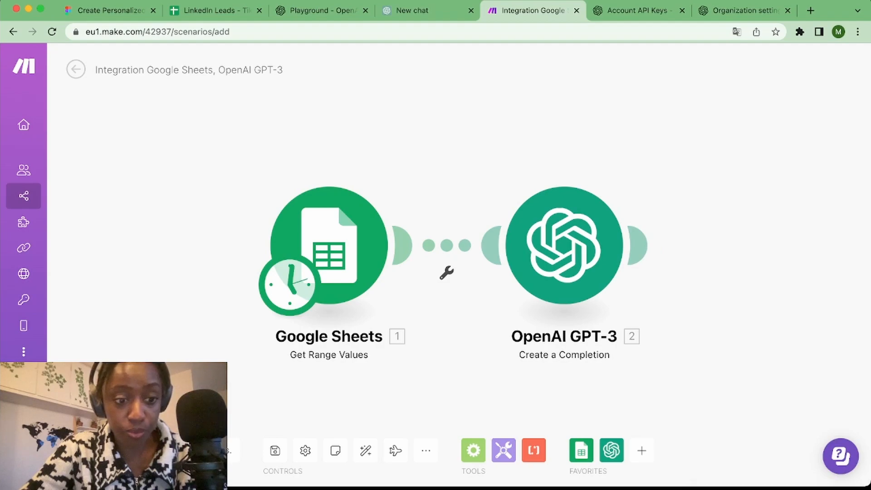
left_click(85, 415)
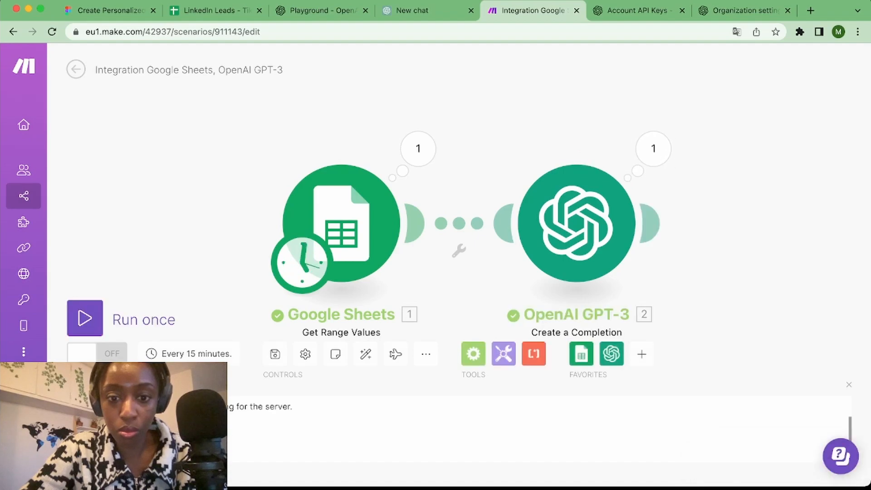
Examine the OpenAI module's run output, expanding the first choice to read the generated icebreaker text
left_click(653, 149)
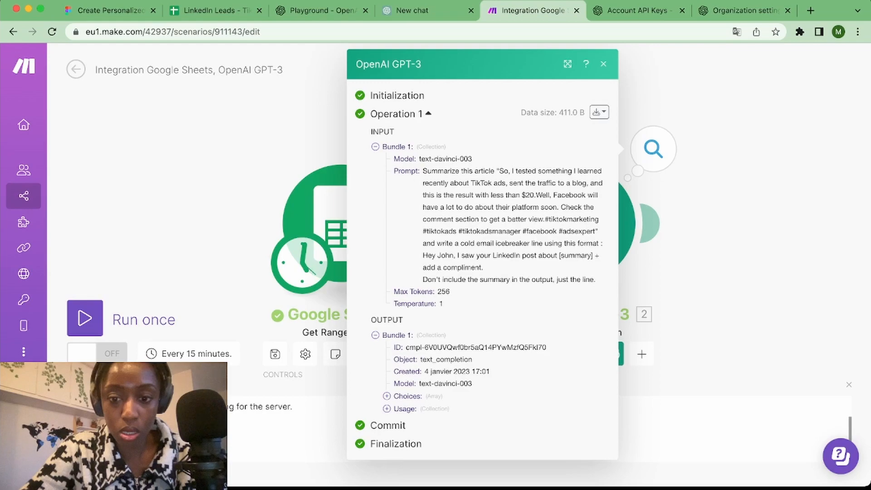
left_click(387, 396)
left_click(398, 409)
scroll(398, 409, "down", 2)
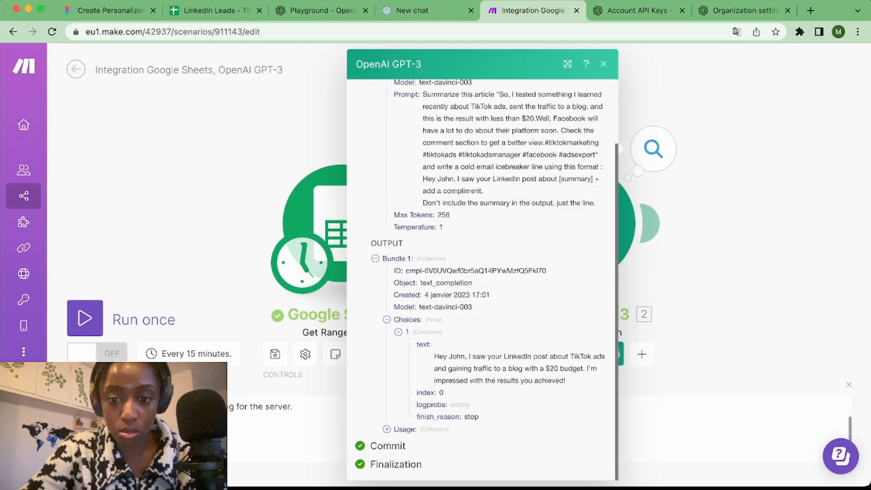
triple_click(466, 356)
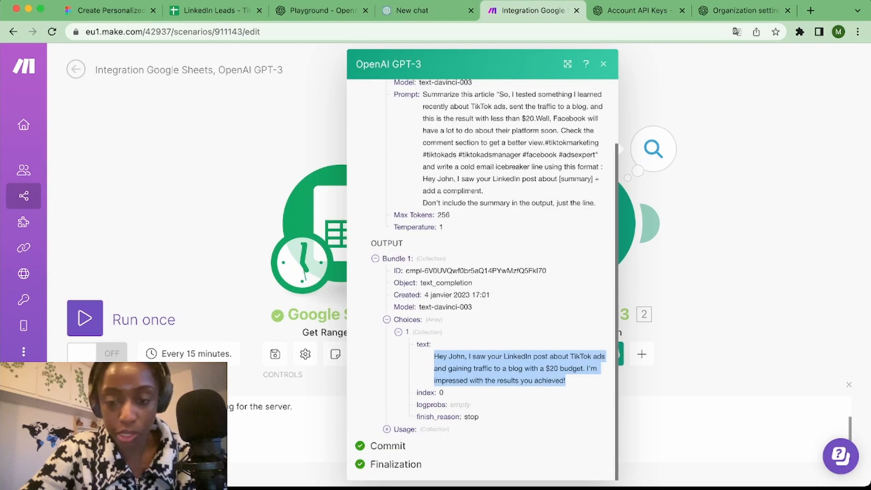
double_click(456, 357)
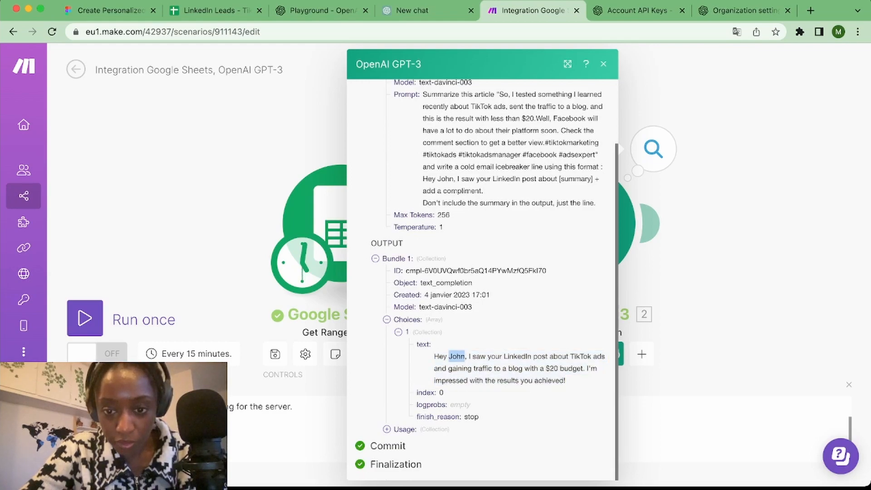
left_click_drag(469, 357, 565, 381)
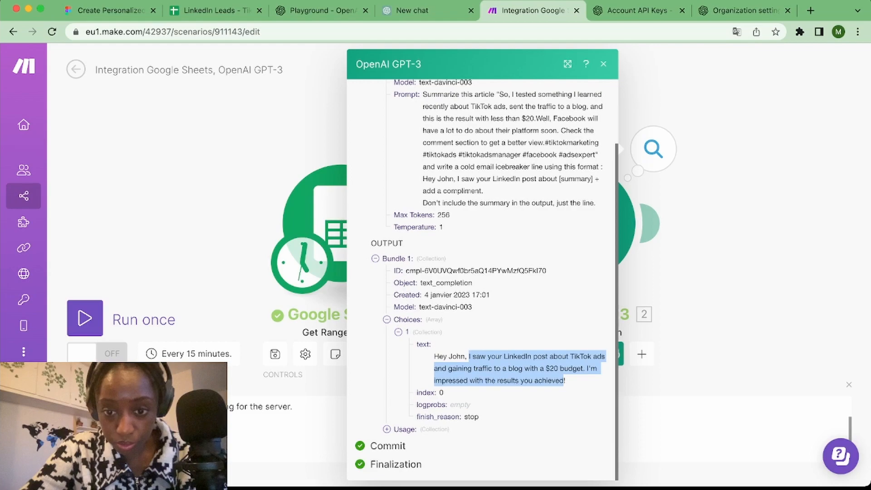
triple_click(479, 356)
left_click(479, 356)
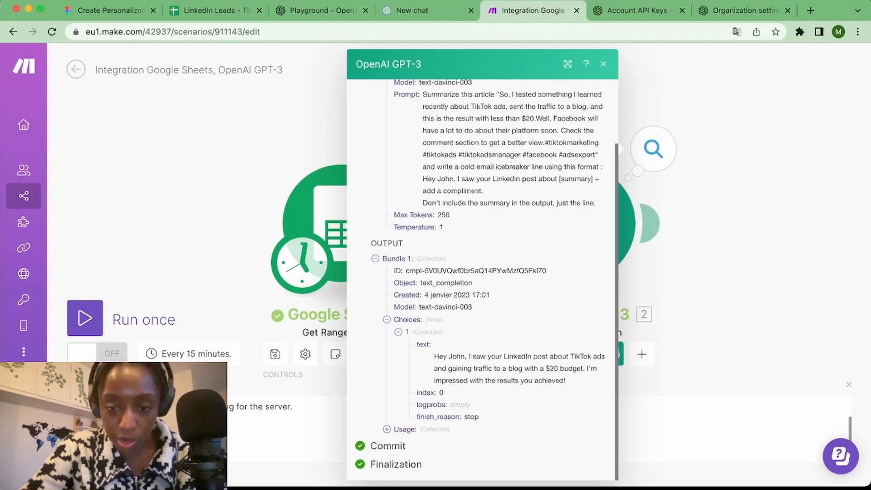
triple_click(515, 369)
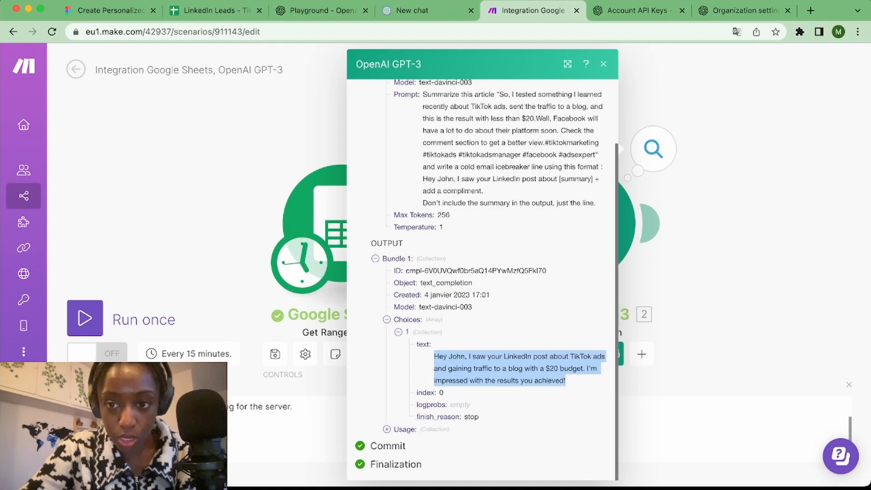
left_click(603, 64)
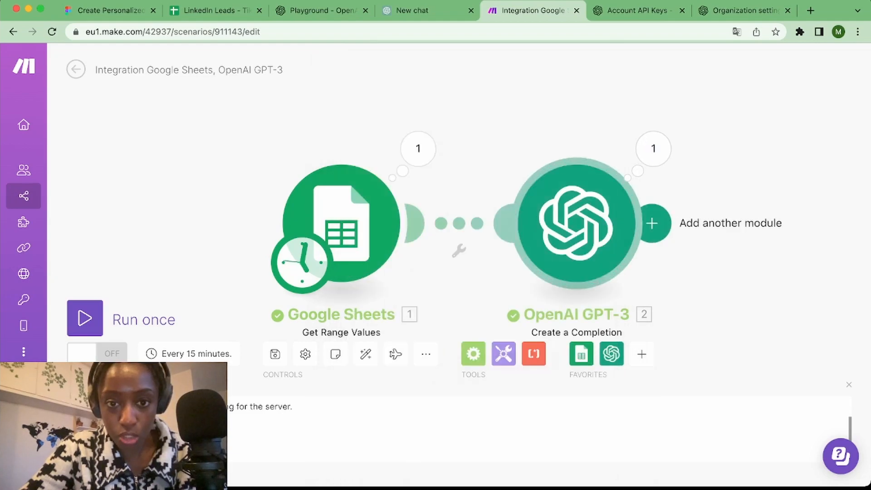
Add a Google Sheets Update a Cell module after the OpenAI GPT-3 module
left_click(653, 223)
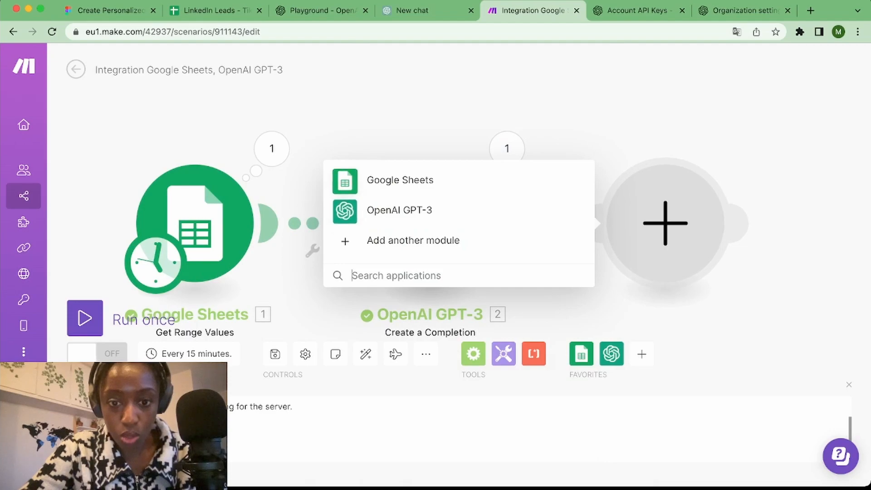
left_click(372, 179)
scroll(459, 254, "down", 1)
scroll(409, 361, "up", 1)
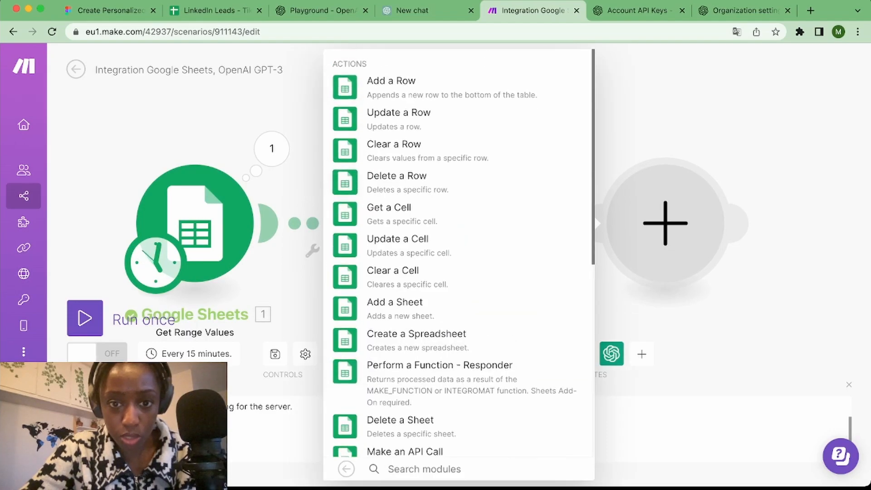
left_click(400, 244)
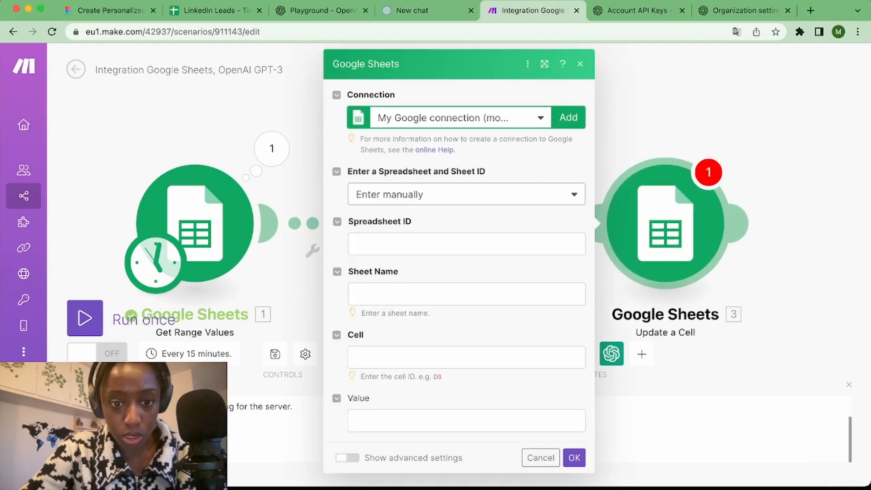
Copy the spreadsheet ID from the Get Range Values module into the Update a Cell module's Spreadsheet ID
left_click(195, 224)
double_click(404, 245)
key("super+c")
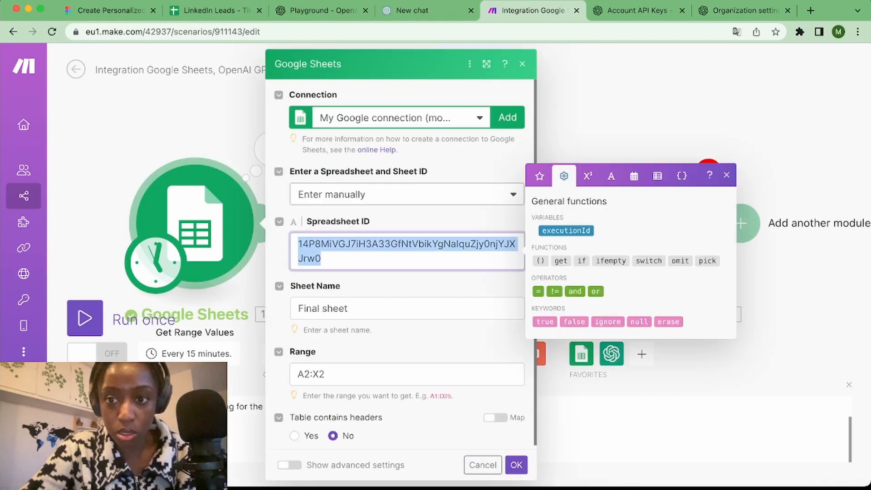
left_click(516, 465)
left_click(666, 223)
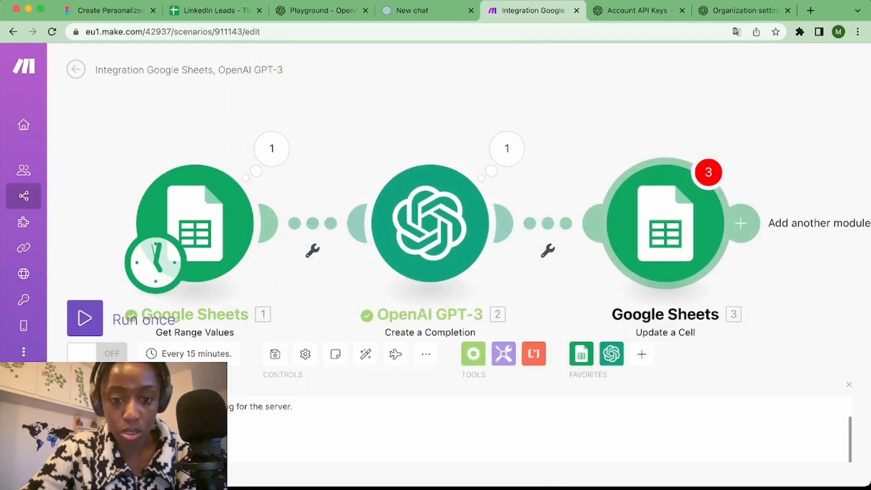
left_click(466, 244)
key("super+v")
Set the Update a Cell module's sheet name to "Final sheet"
left_click(465, 308)
type("Final")
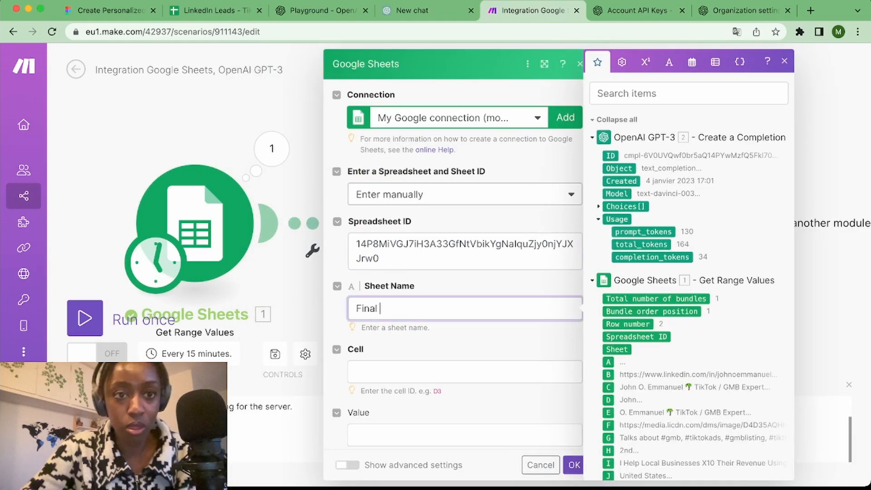
type(" Sheet")
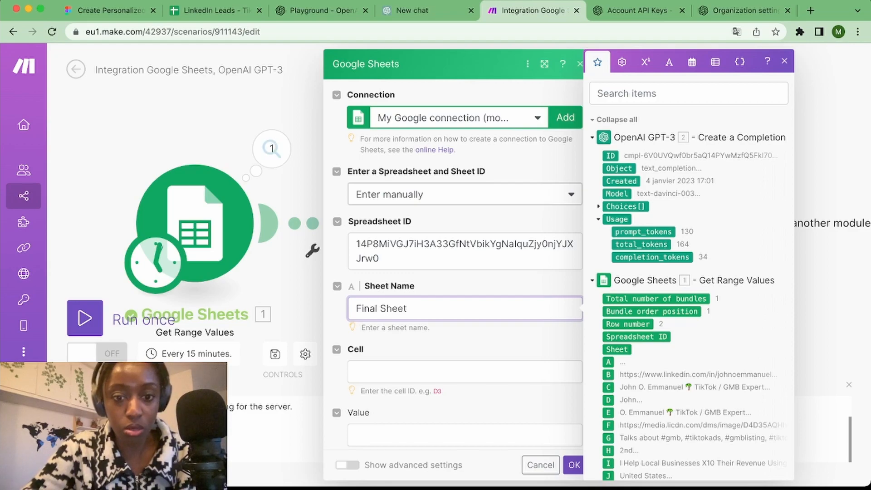
key("BackSpace")
type("s")
Set the cell to update to "A" followed by the Row number mapped from the Get Range Values module
left_click(356, 372)
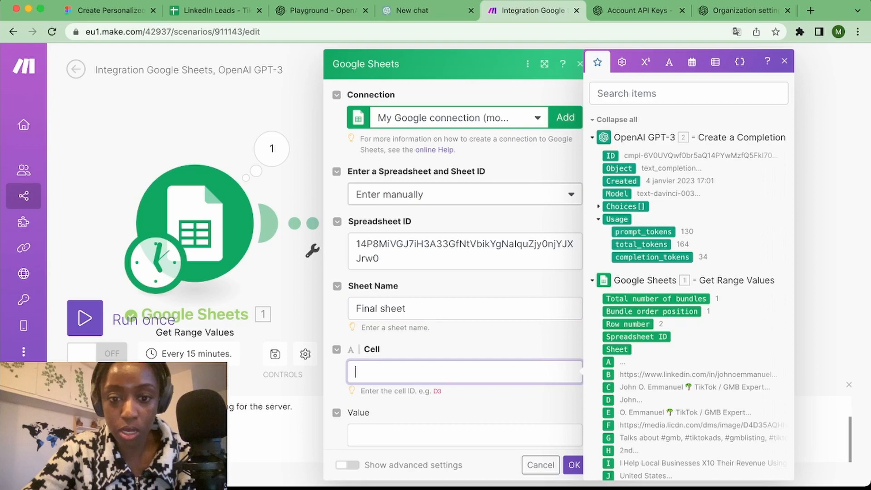
scroll(635, 254, "down", 2)
left_click(628, 254)
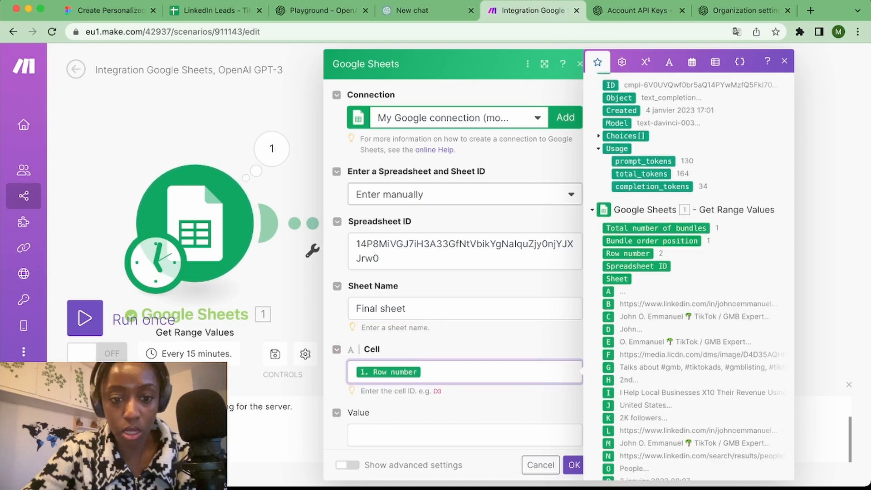
left_click(355, 372)
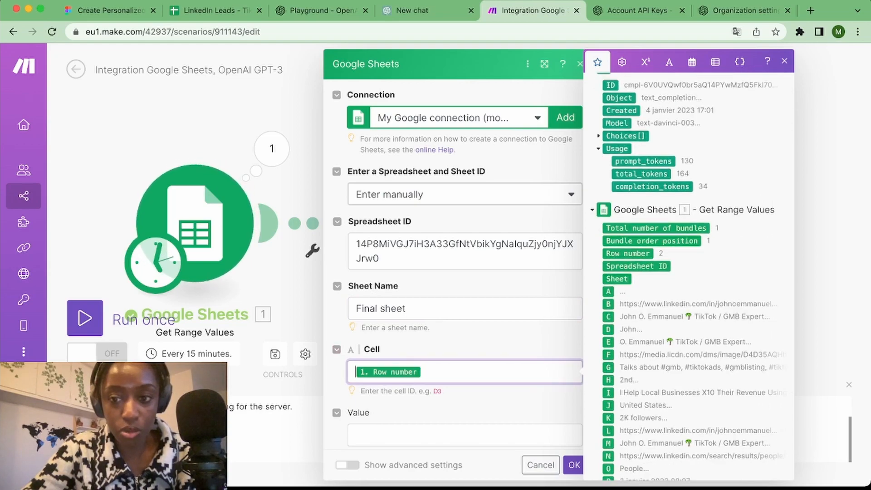
type("A")
Map the OpenAI completion's Choices[]: text as the cell value, check column A in the leads spreadsheet and save the Update a Cell module
left_click(465, 435)
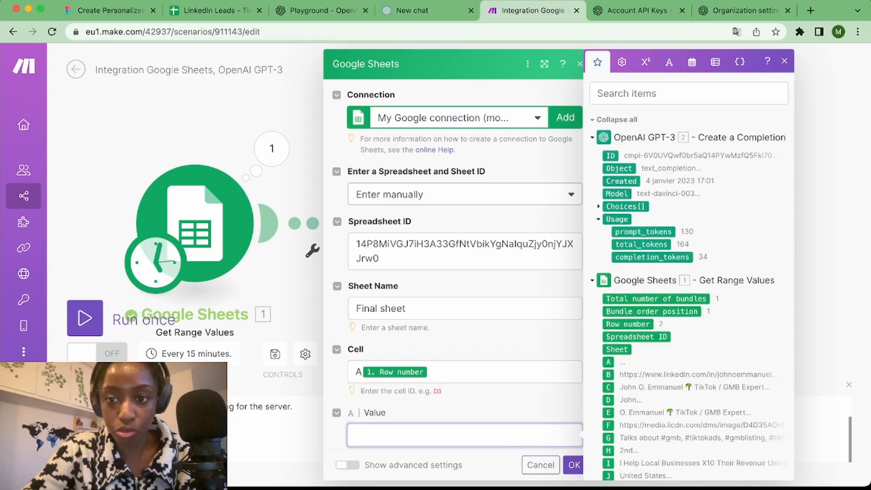
left_click(599, 206)
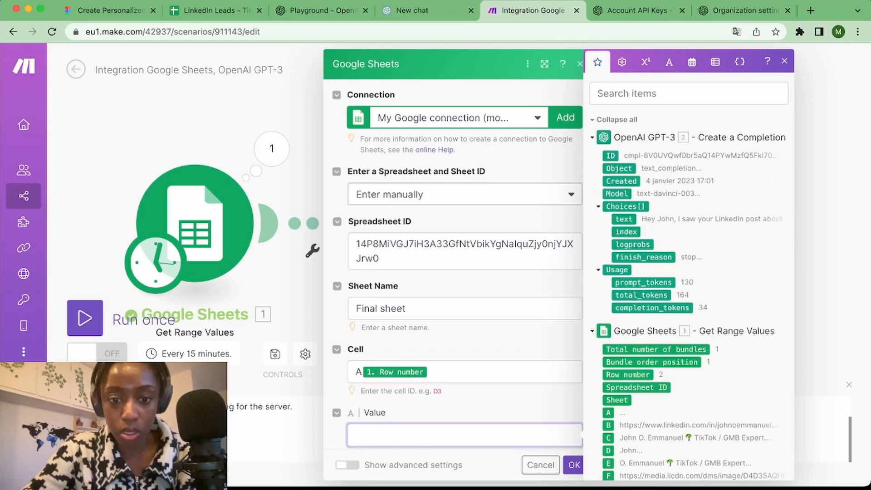
left_click(624, 219)
scroll(457, 265, "down", 1)
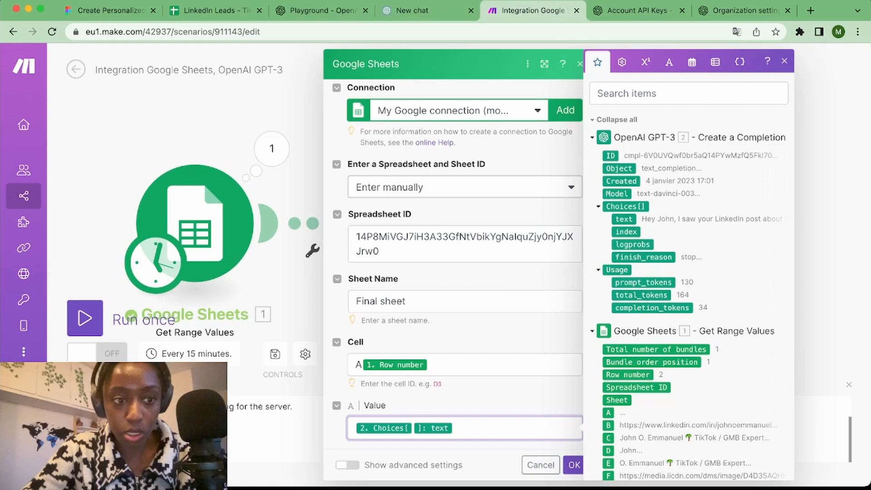
left_click(213, 10)
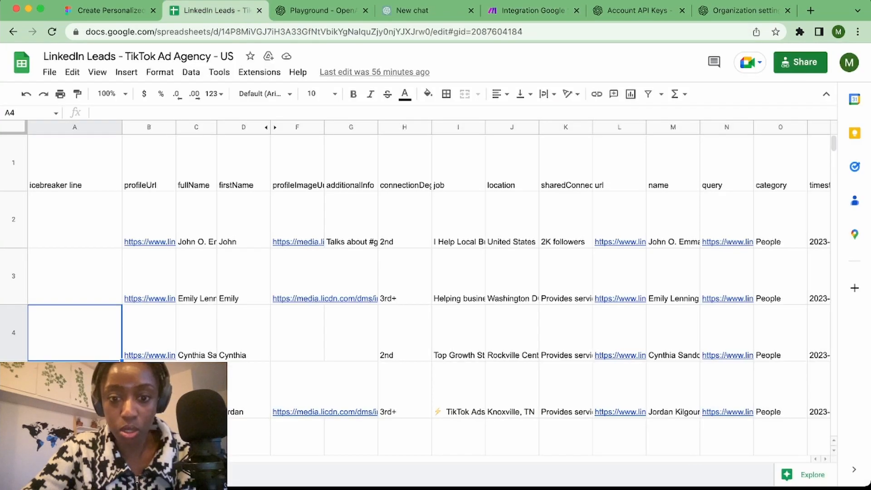
left_click(526, 9)
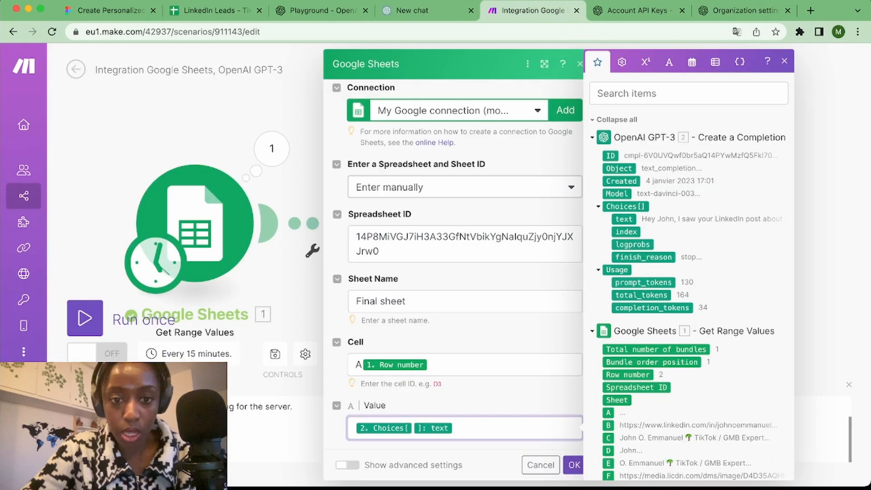
left_click(574, 465)
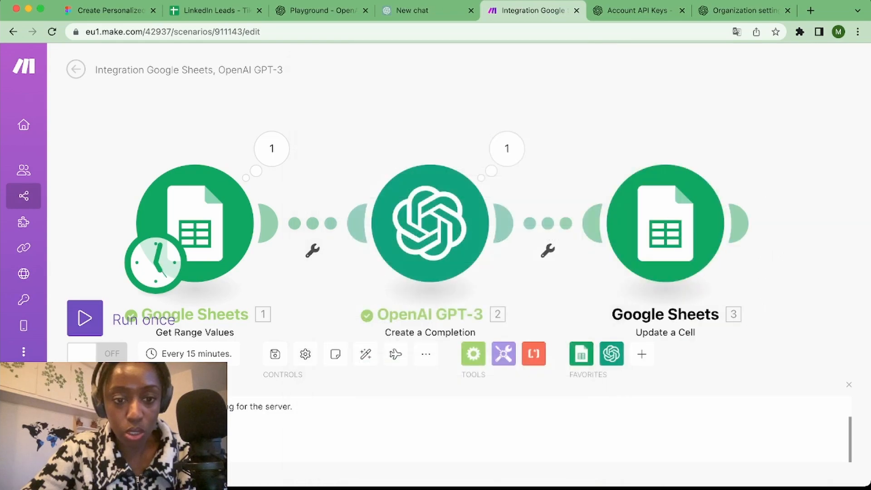
Set the Get Range Values module's range to A2:X14 and save the module
left_click(196, 218)
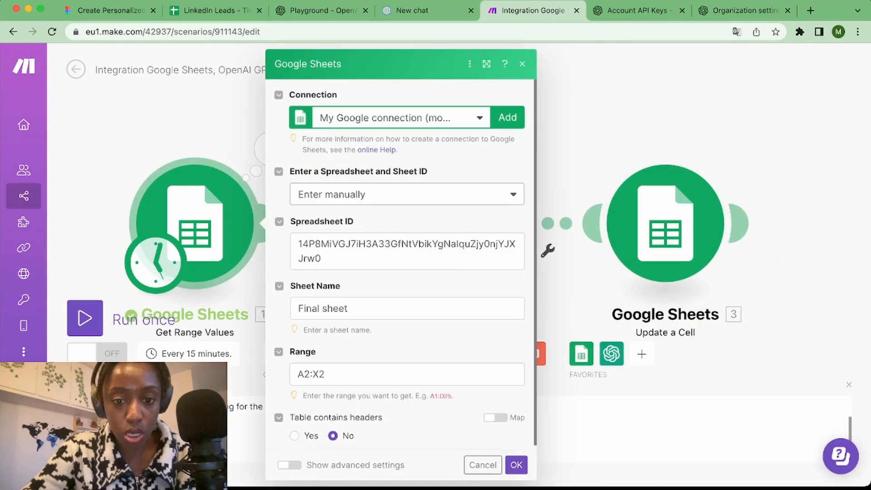
left_click(363, 374)
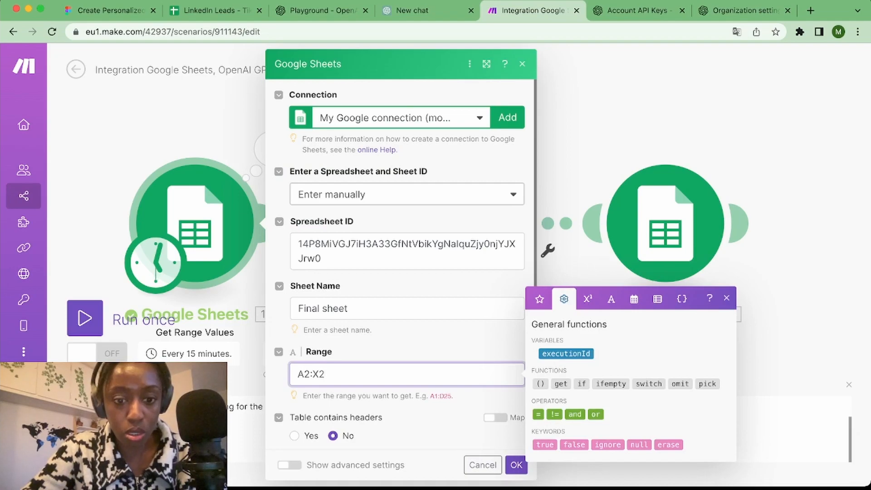
key("BackSpace")
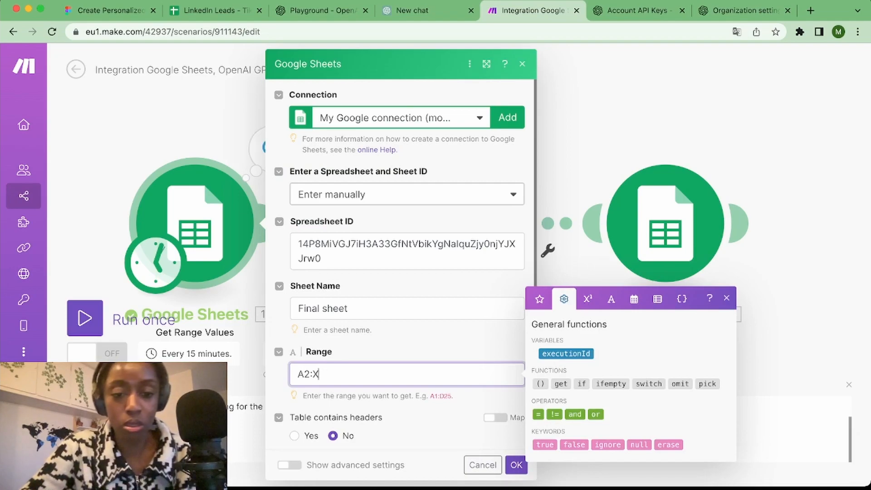
type("14")
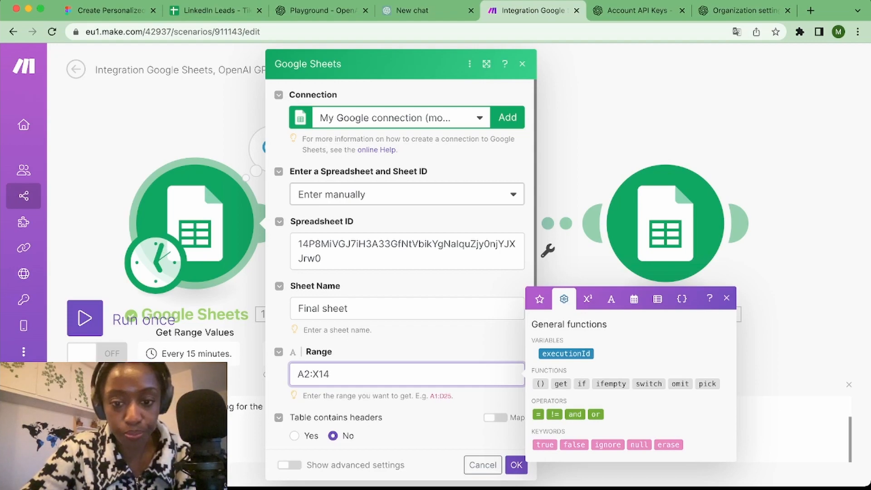
left_click(516, 465)
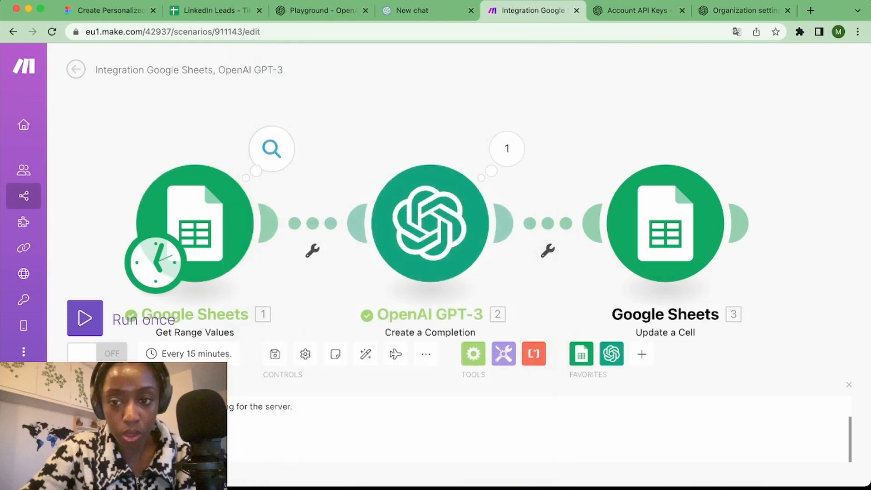
Review the Update a Cell module's settings, save it and run the whole scenario once
left_click_drag(436, 122, 431, 101)
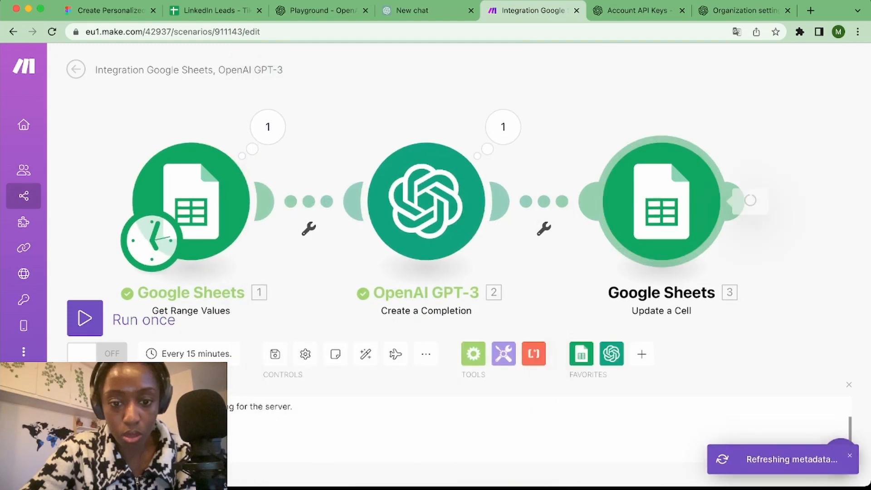
left_click(662, 201)
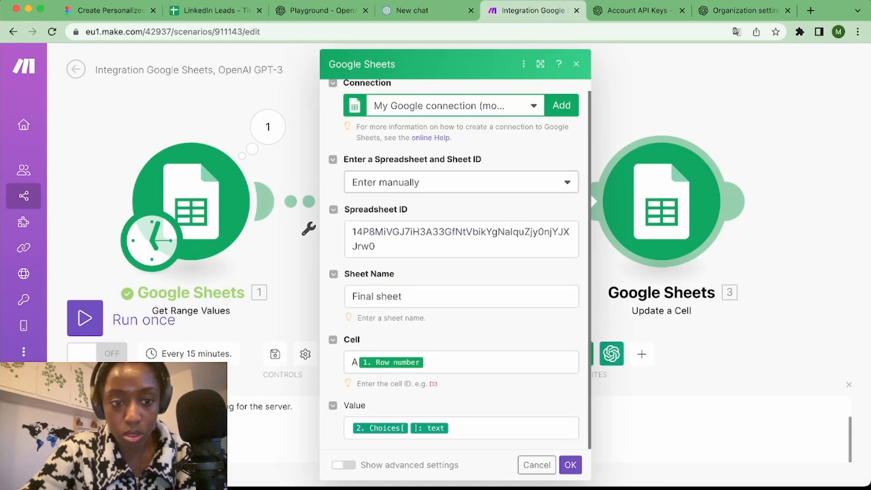
left_click(570, 465)
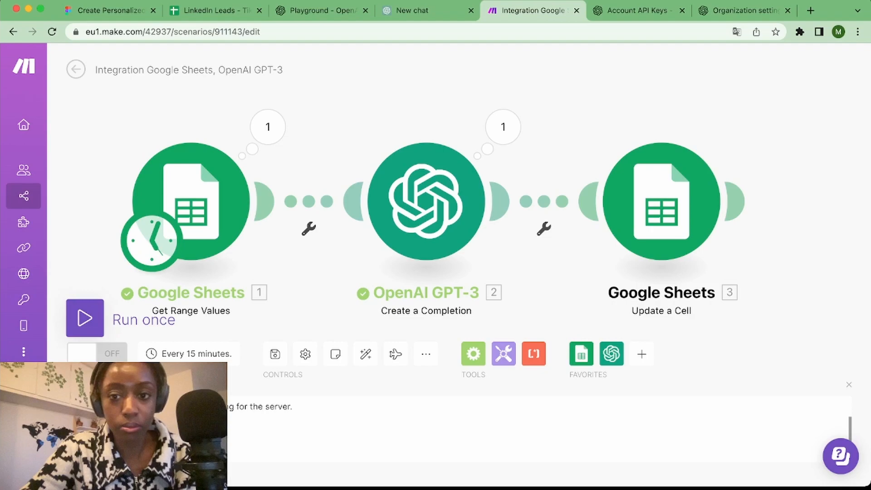
left_click(85, 318)
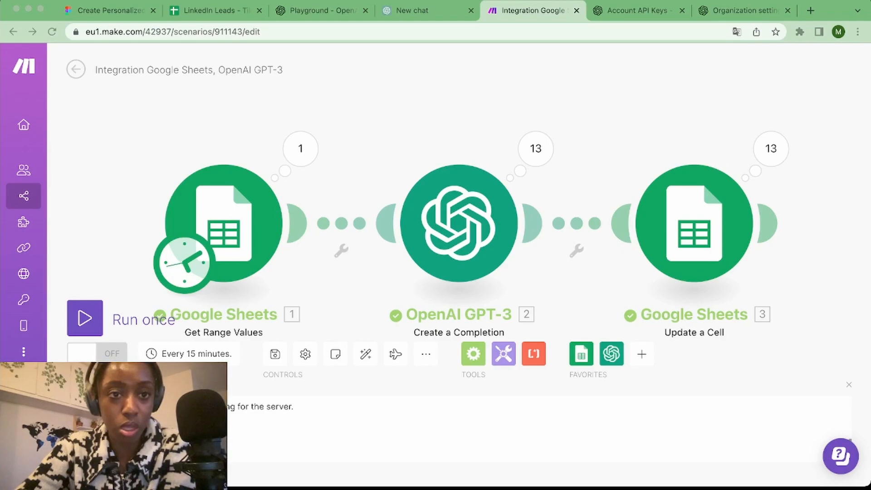
Switch to the leads spreadsheet and examine the generated icebreaker lines in column A and the source posts in column X
left_click(216, 10)
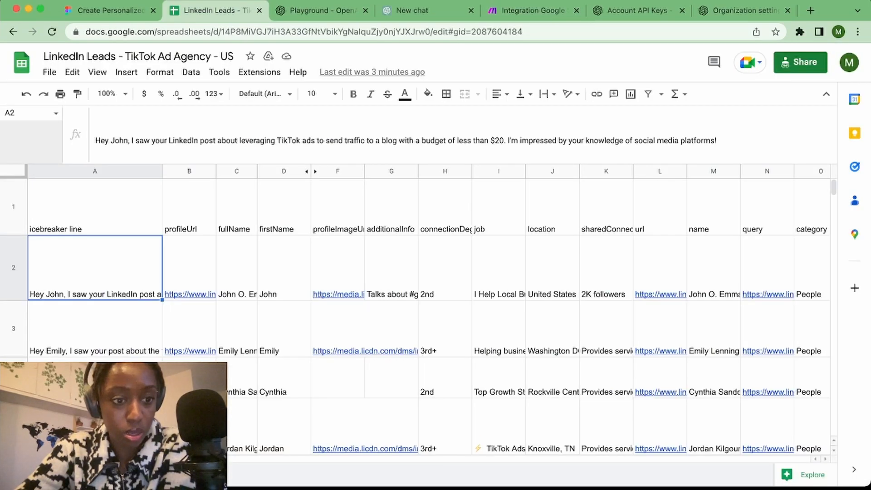
scroll(408, 317, "down", 10)
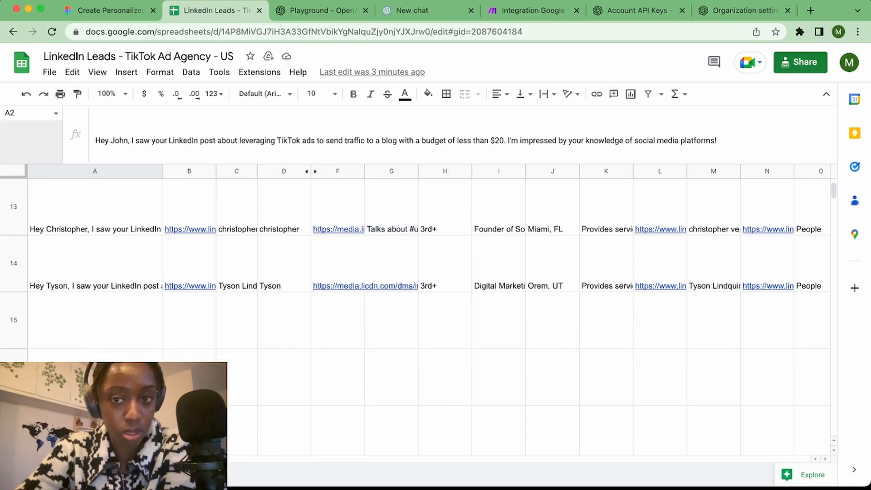
scroll(408, 318, "up", 2)
left_click(116, 271)
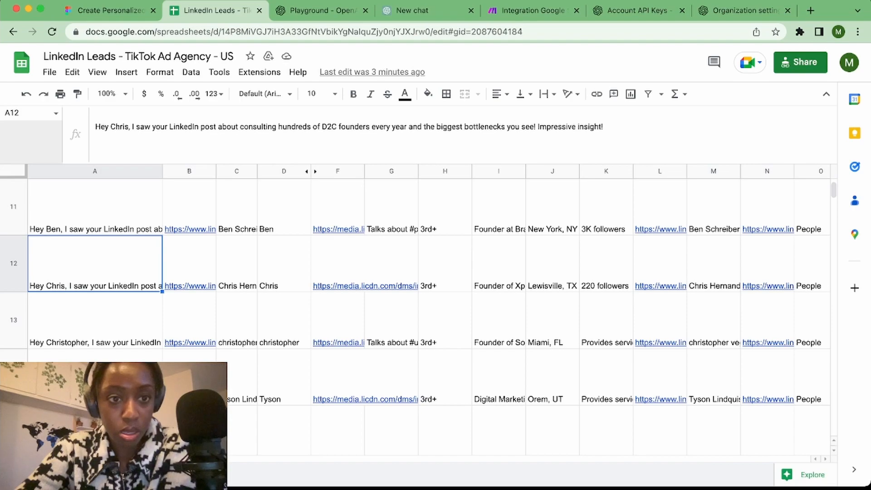
left_click(105, 381)
mouse_move(190, 228)
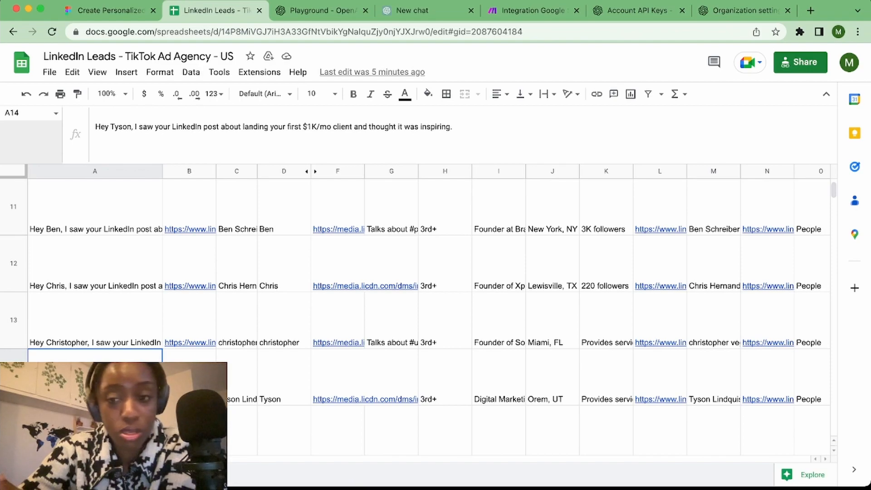
scroll(427, 317, "up", 10)
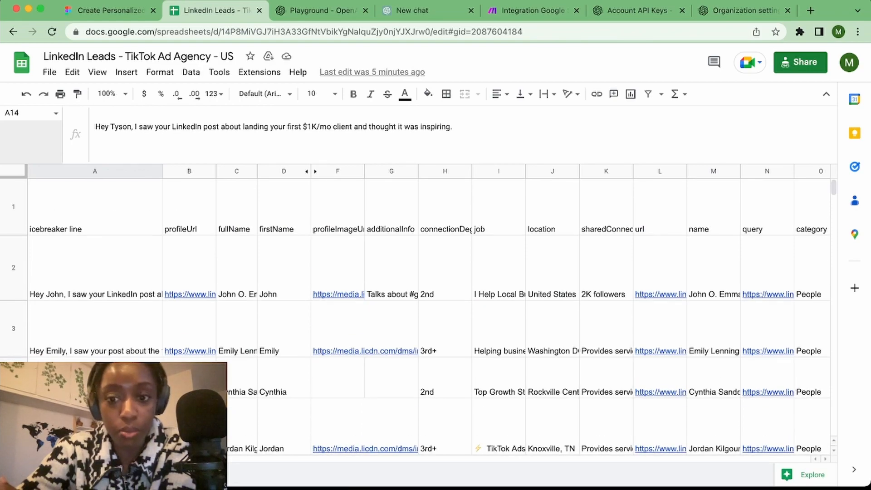
scroll(427, 318, "right", 15)
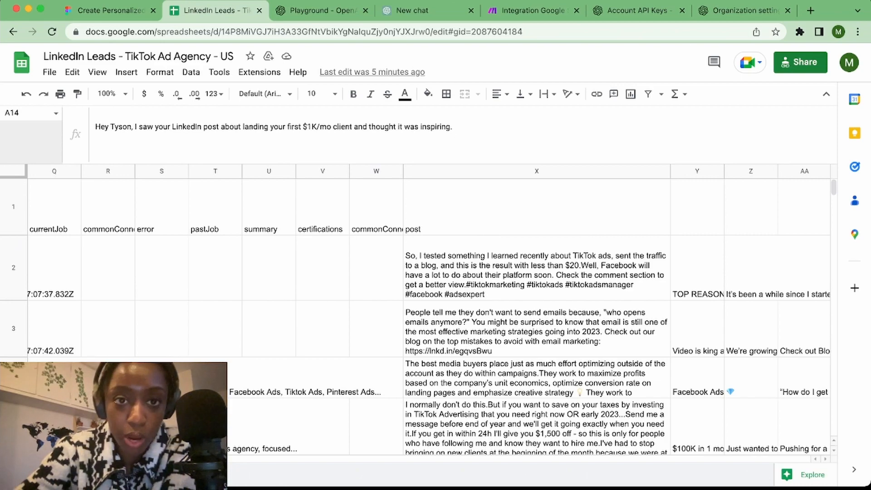
left_click(532, 10)
left_click(412, 11)
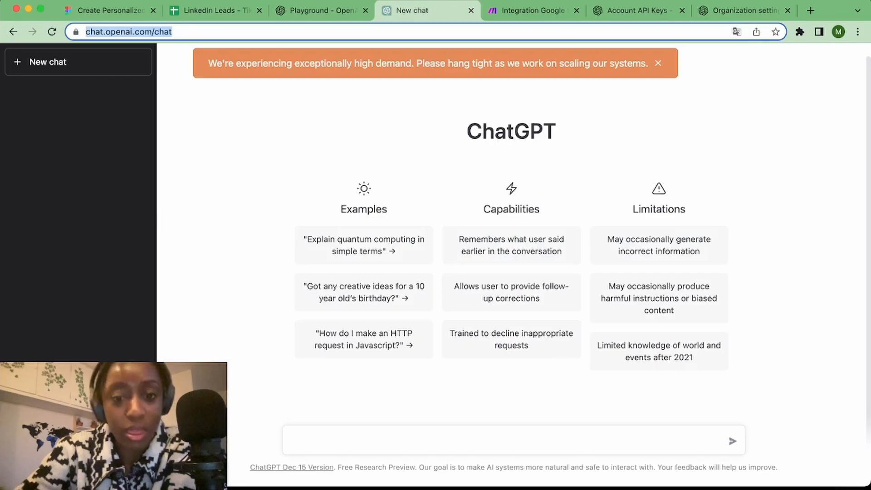
left_click(323, 11)
left_click(532, 11)
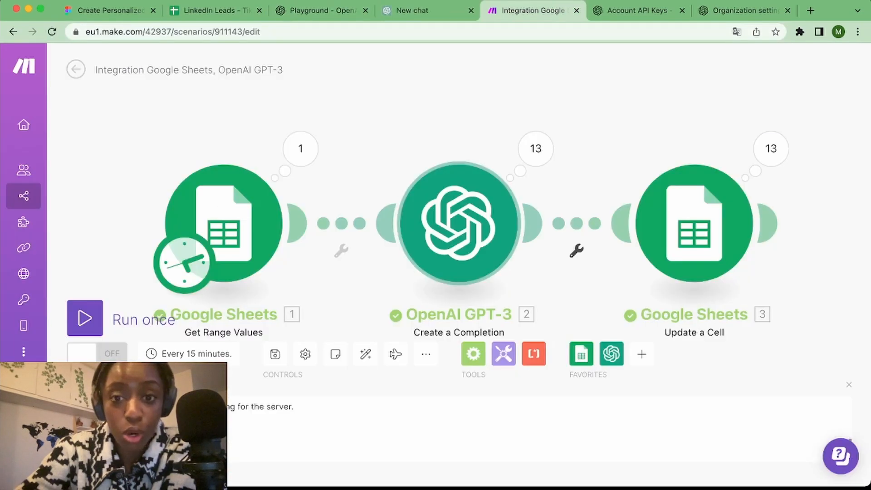